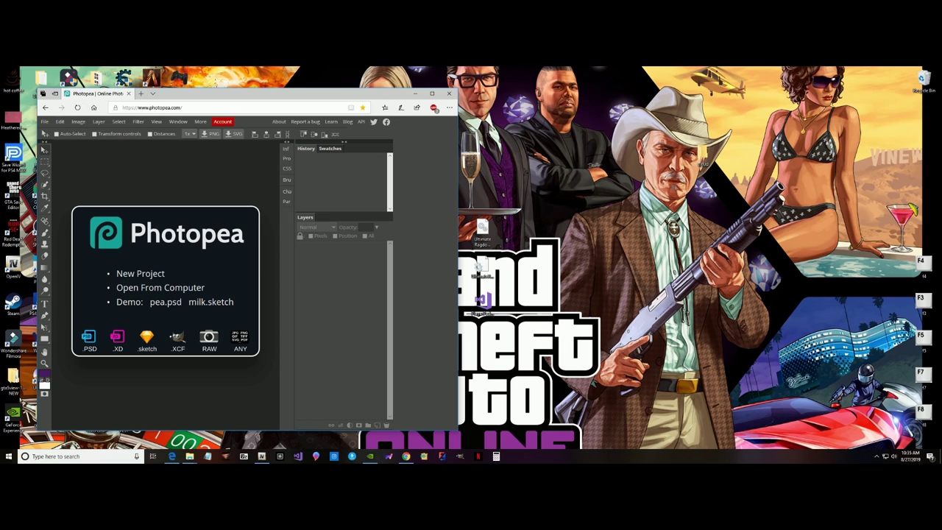
Browse for files to open, going to the TEXTURES folder inside NEW SHIRT on the Desktop
drag(177, 94, 204, 94)
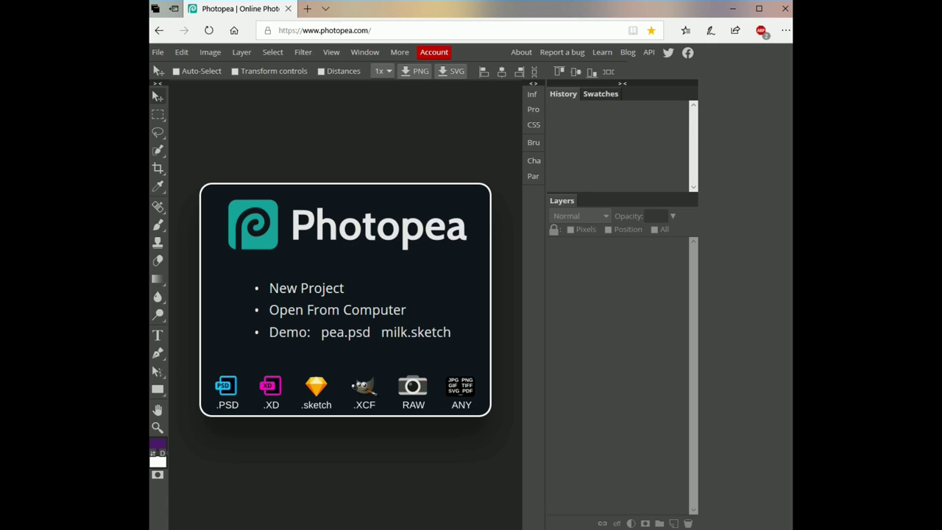
click(157, 51)
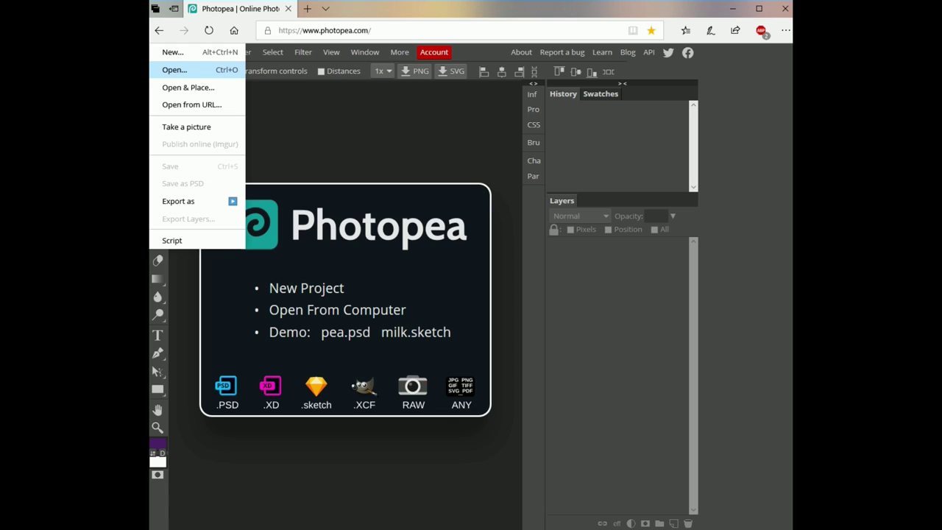
click(176, 69)
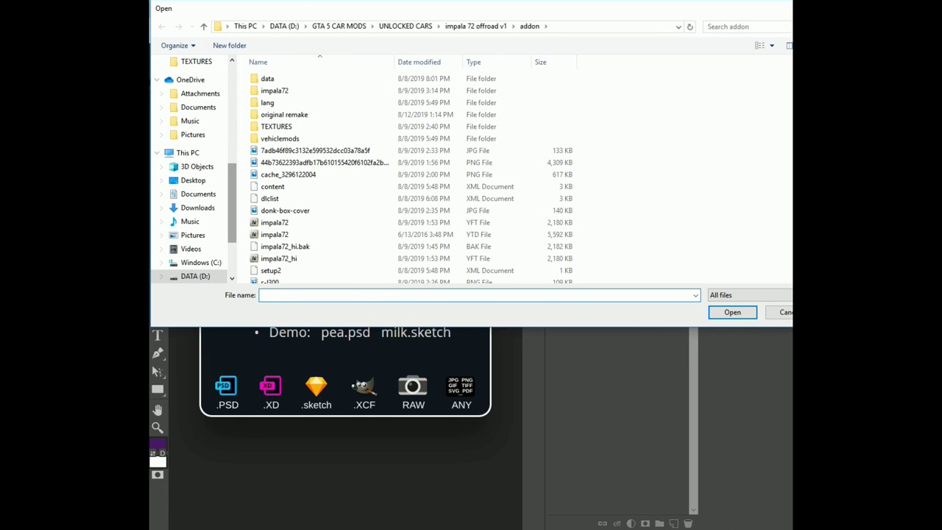
scroll(195, 169, up, 1)
scroll(195, 169, up, 3)
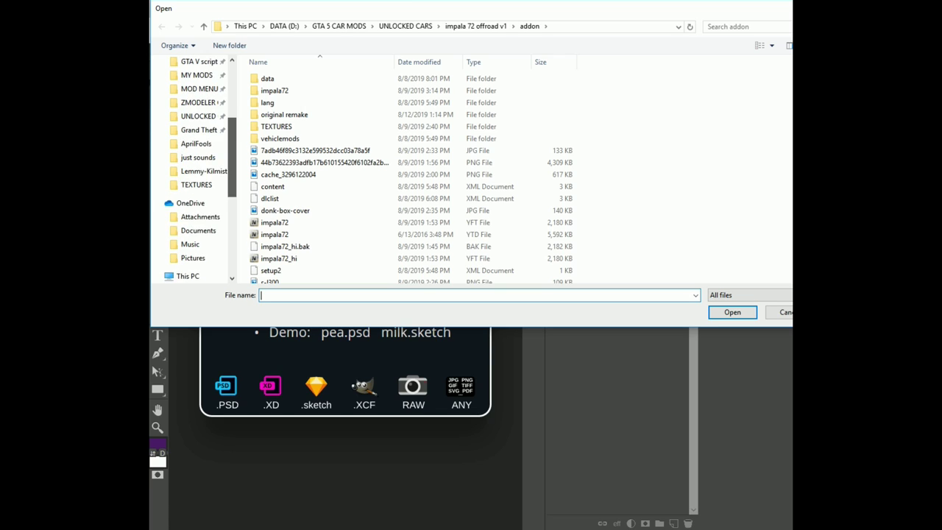
scroll(195, 169, down, 6)
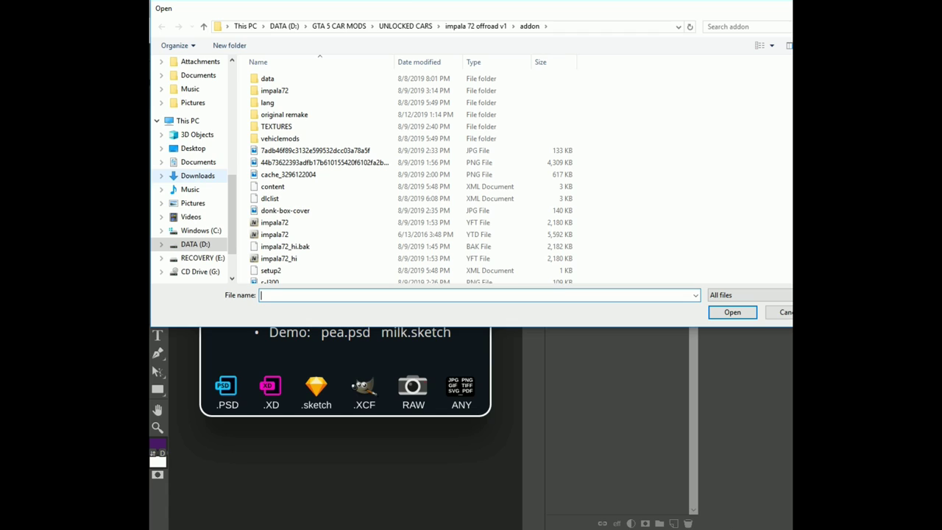
scroll(195, 170, up, 1)
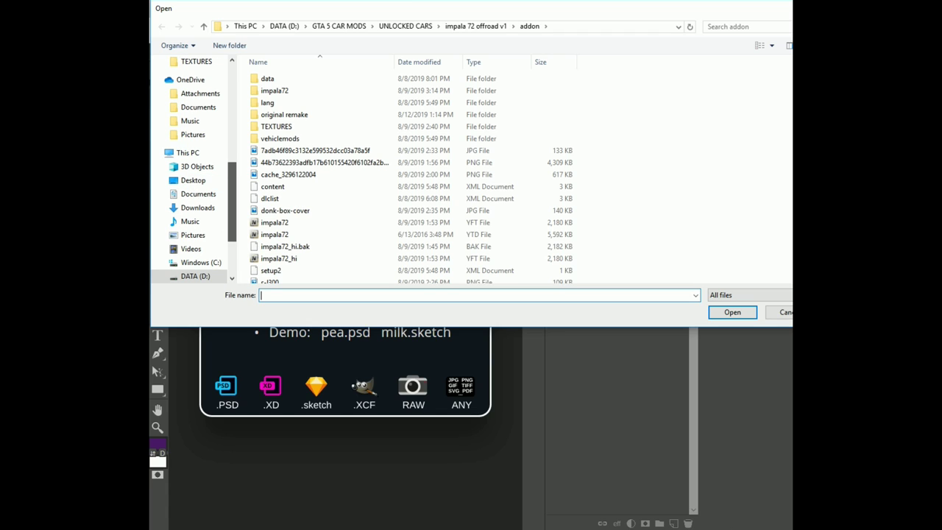
click(193, 180)
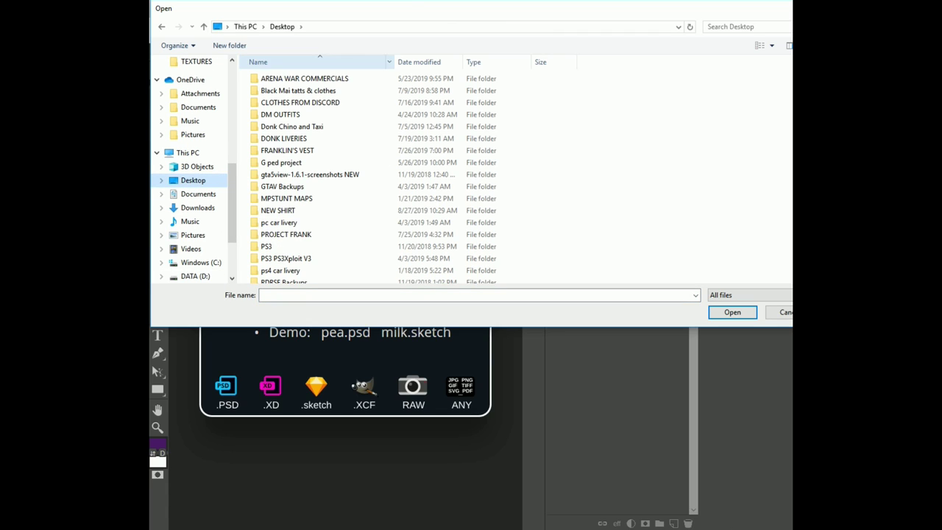
click(278, 210)
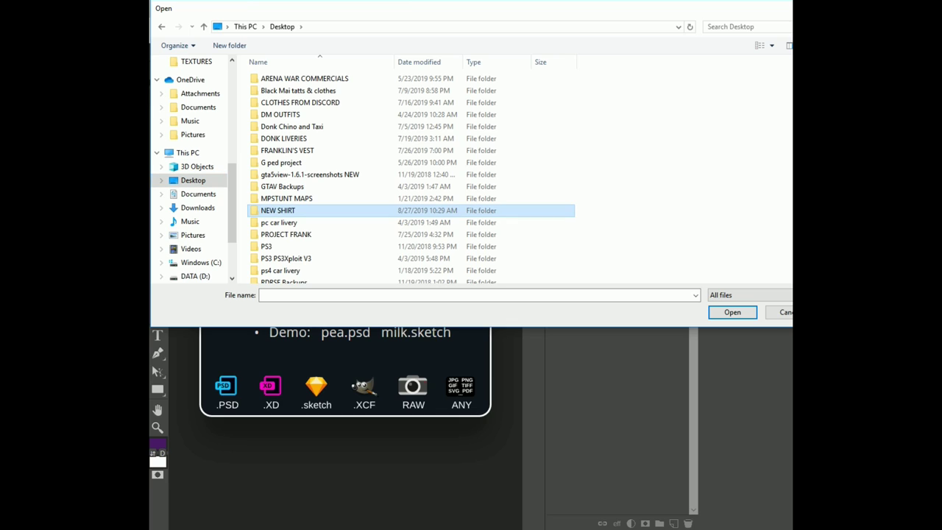
double_click(278, 211)
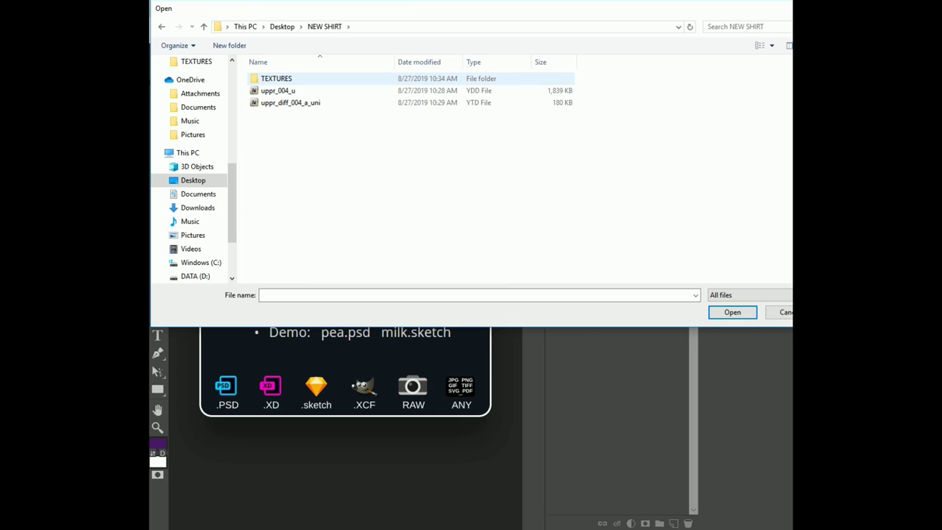
click(276, 78)
double_click(324, 78)
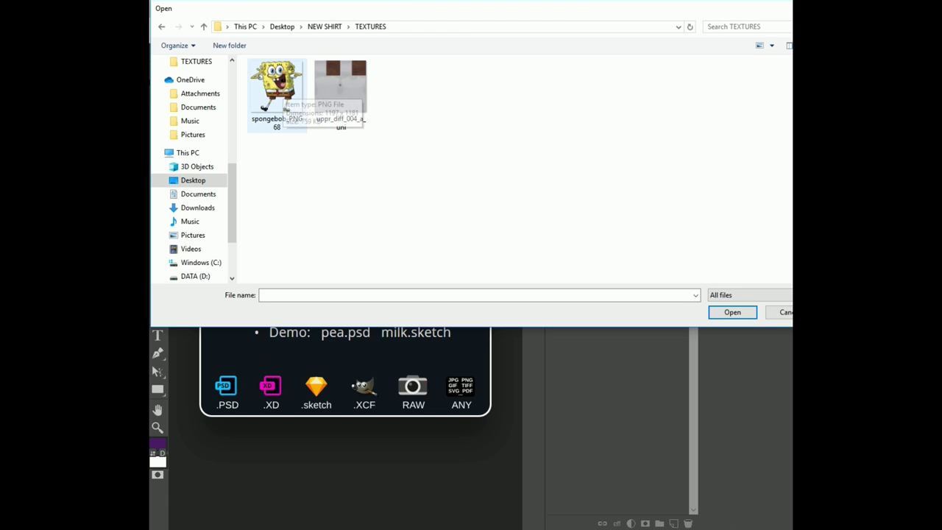
Open spongebob_PNG68 and uppr_diff_004_a_uni together as separate documents
click(282, 87)
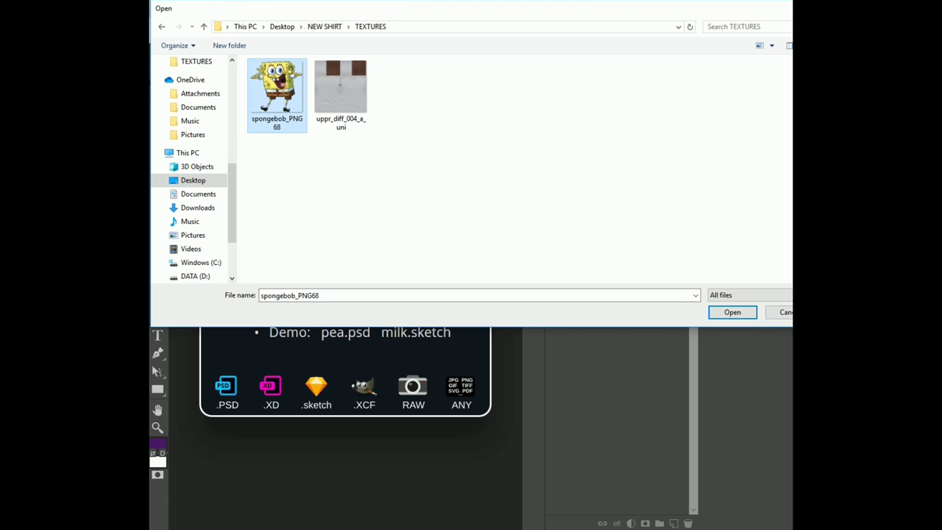
click(341, 94)
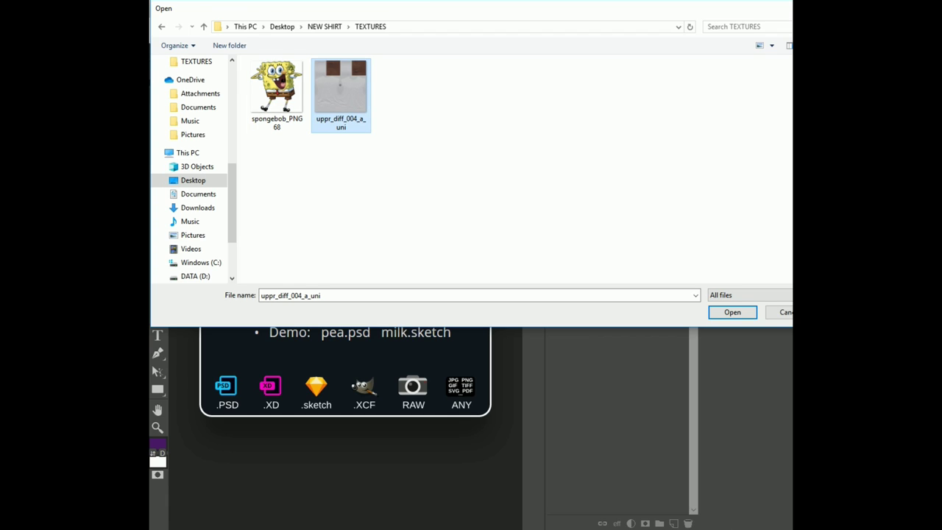
ctrl+click(280, 90)
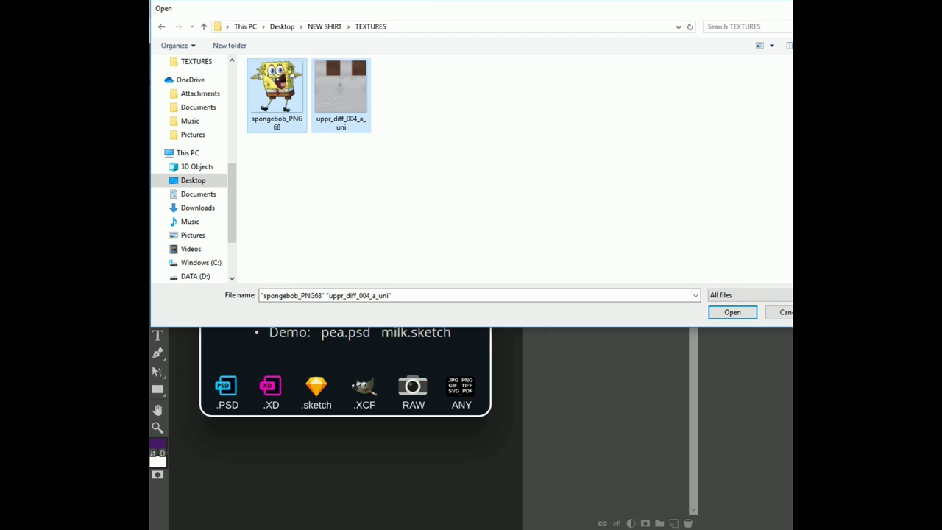
key(Return)
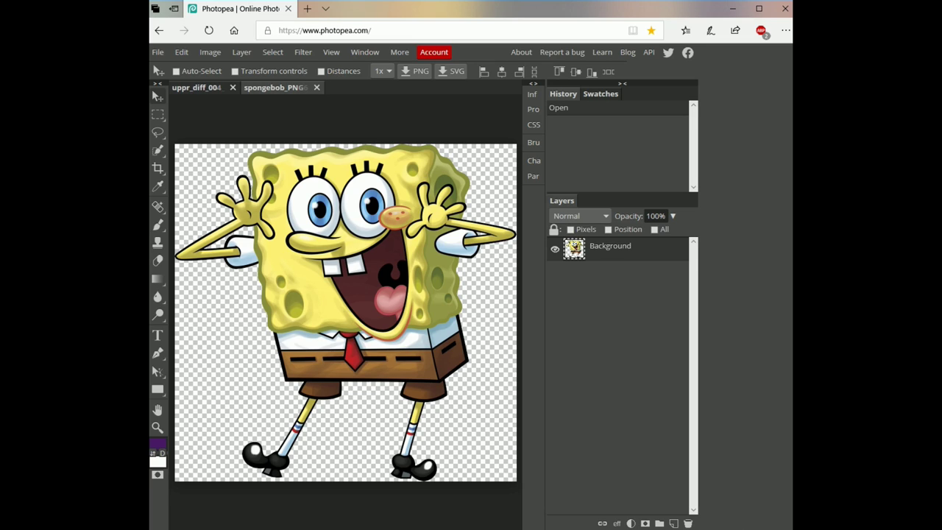
Copy the SpongeBob layer from its document into the uppr_diff_004_a_uni shirt texture
click(196, 88)
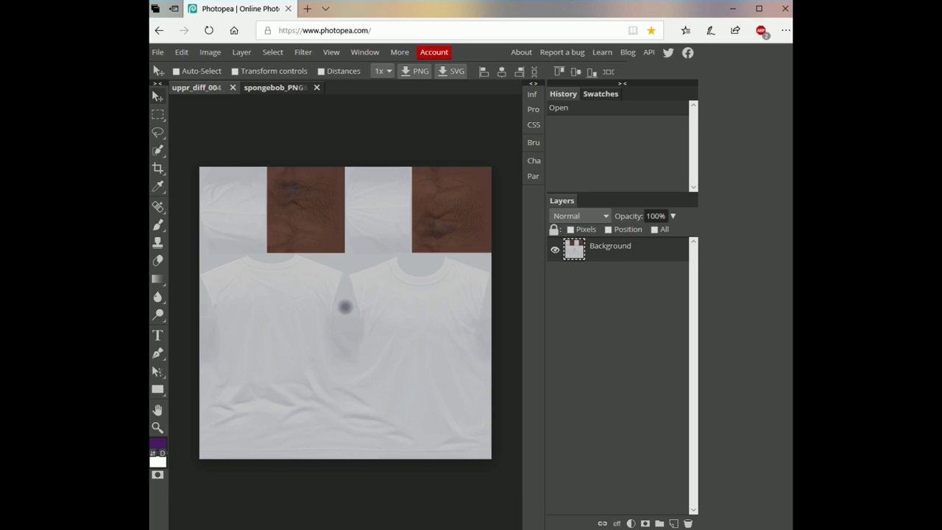
click(275, 87)
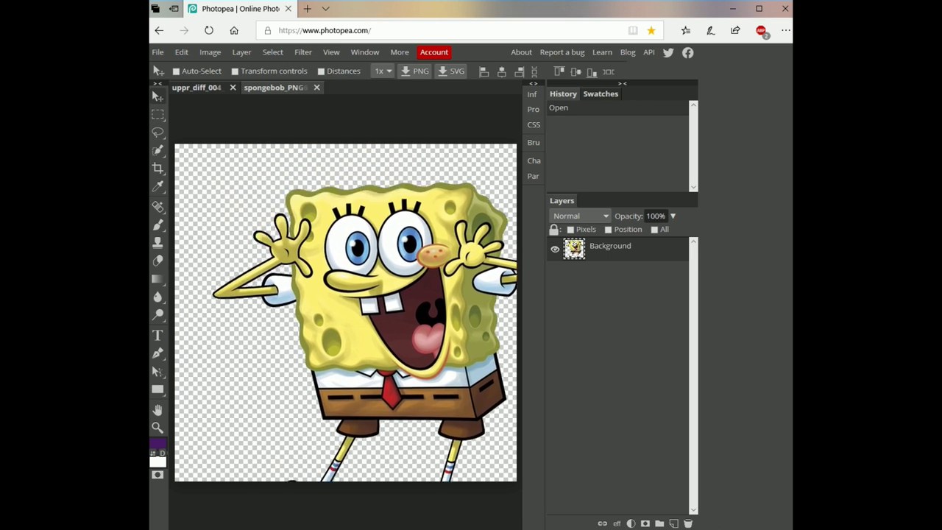
drag(354, 294, 196, 88)
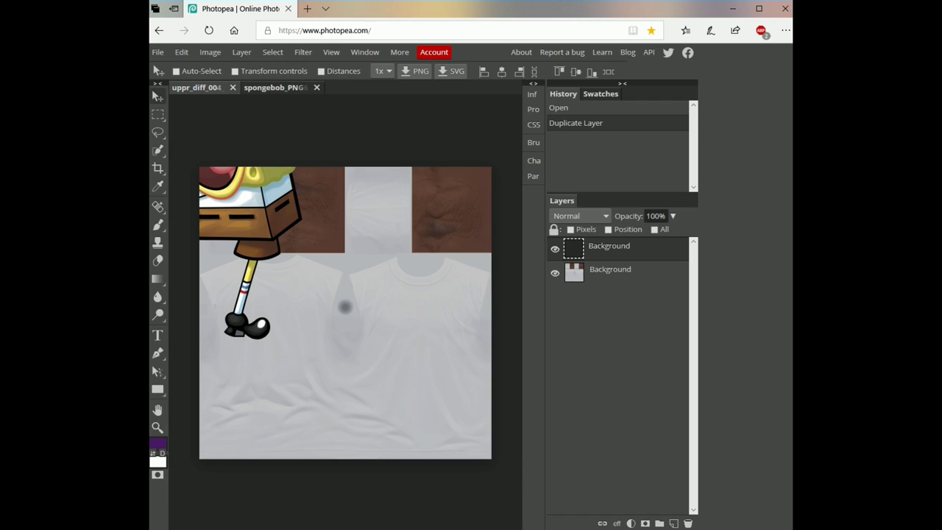
Move the SpongeBob layer to roughly the horizontal middle of the shirt texture, with its head overlapping the lower part of the sleeve areas
drag(254, 243, 224, 208)
key(shift+Right)
key(shift+Down)
key(shift+Right)
key(shift+Down)
key(shift+Right)
key(shift+Down)
key(shift+Right)
key(shift+Down)
key(shift+Right)
key(shift+Down)
key(shift+Right)
key(shift+Down)
key(shift+Right)
key(shift+Down)
key(shift+Right)
key(shift+Down)
key(shift+Right)
key(shift+Down)
key(shift+Right)
key(shift+Down)
key(shift+Right)
key(shift+Down)
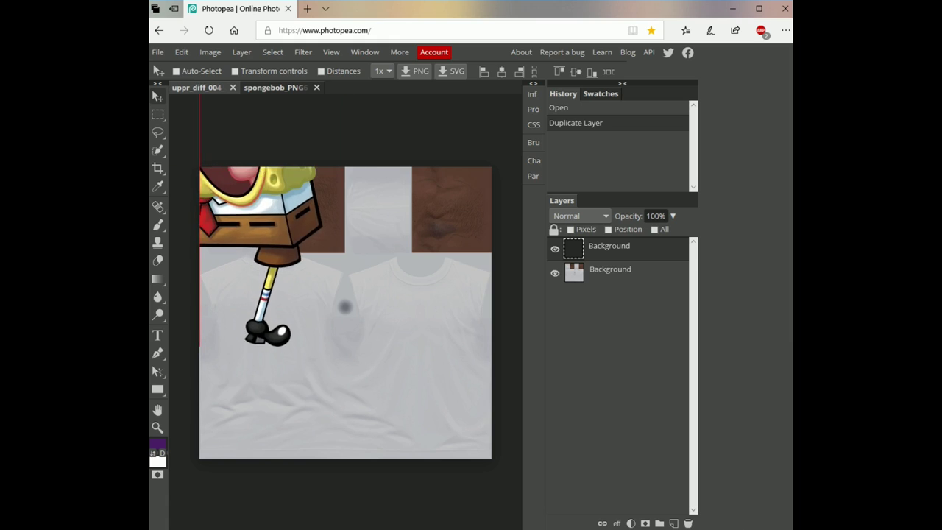
key(shift+Right)
key(shift+Down)
key(shift+Right)
key(shift+Down)
key(shift+Right)
key(shift+Down)
key(shift+Right)
key(shift+Down)
key(shift+Right)
key(shift+Down)
key(shift+Right)
key(shift+Down)
key(shift+Right)
key(shift+Down)
key(shift+Right)
key(shift+Down)
key(shift+Right)
key(shift+Down)
key(shift+Right)
key(shift+Down)
key(shift+Right)
key(shift+Down)
key(shift+Right)
key(shift+Down)
key(shift+Right)
key(shift+Down)
key(shift+Right)
key(shift+Down)
key(shift+Right)
key(shift+Down)
key(shift+Right)
key(shift+Down)
key(shift+Right)
key(shift+Down)
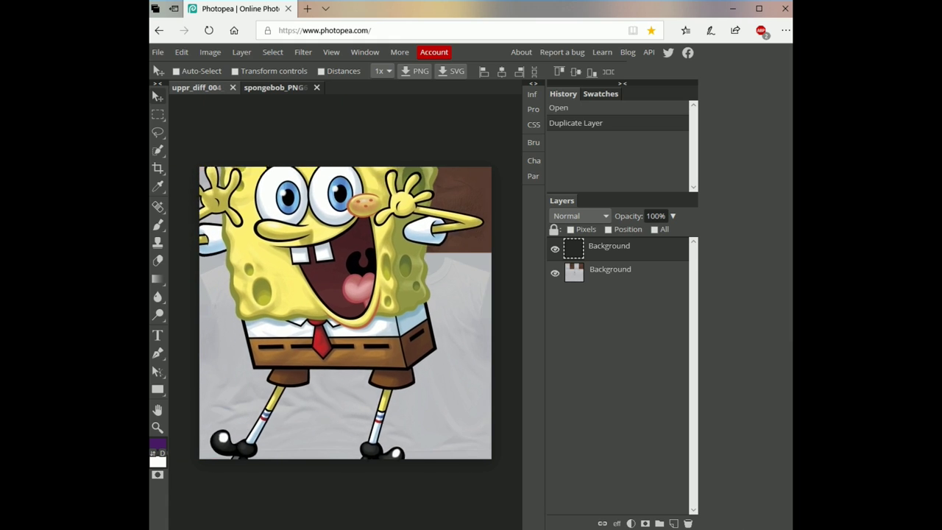
key(shift+Down)
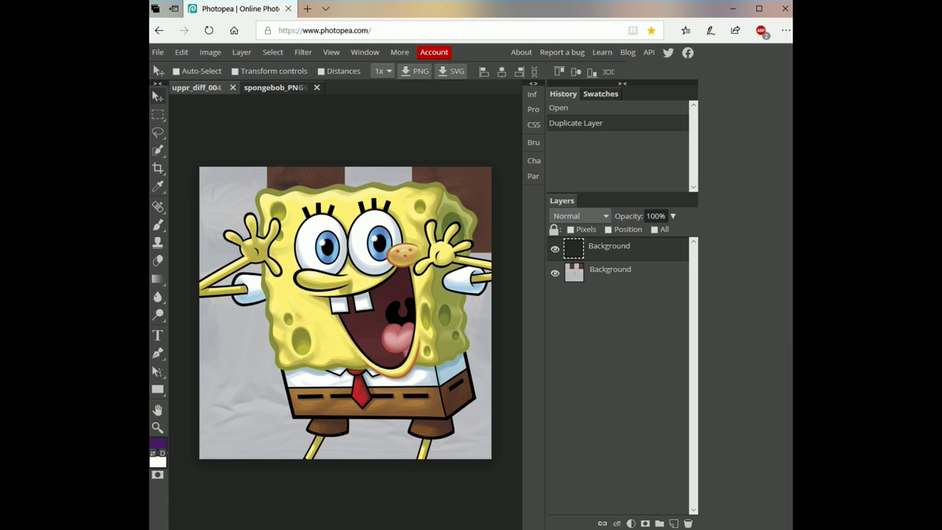
drag(346, 309, 258, 246)
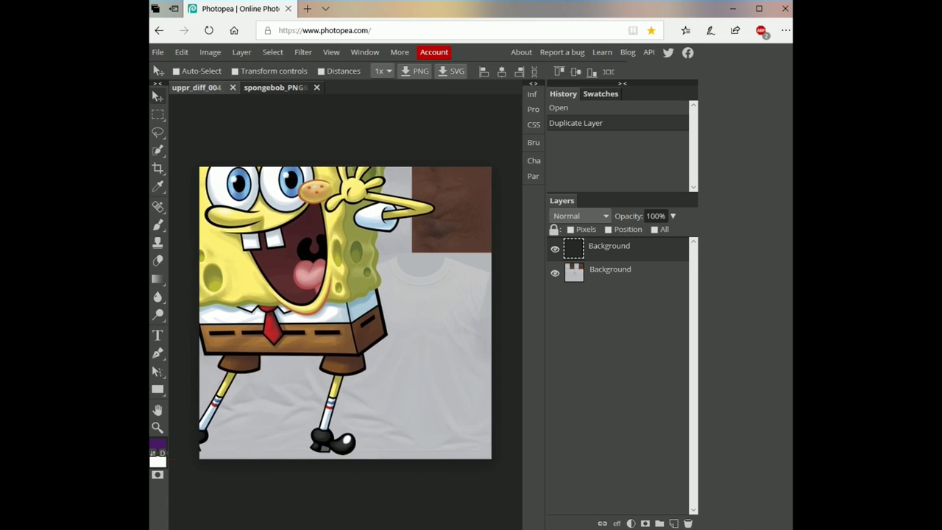
key(shift+Right)
key(shift+Down)
key(shift+Right)
key(shift+Right)
key(shift+Right)
key(shift+Right)
key(shift+Right)
key(shift+Right)
key(shift+Right)
key(shift+Right)
key(shift+Right)
key(shift+Right)
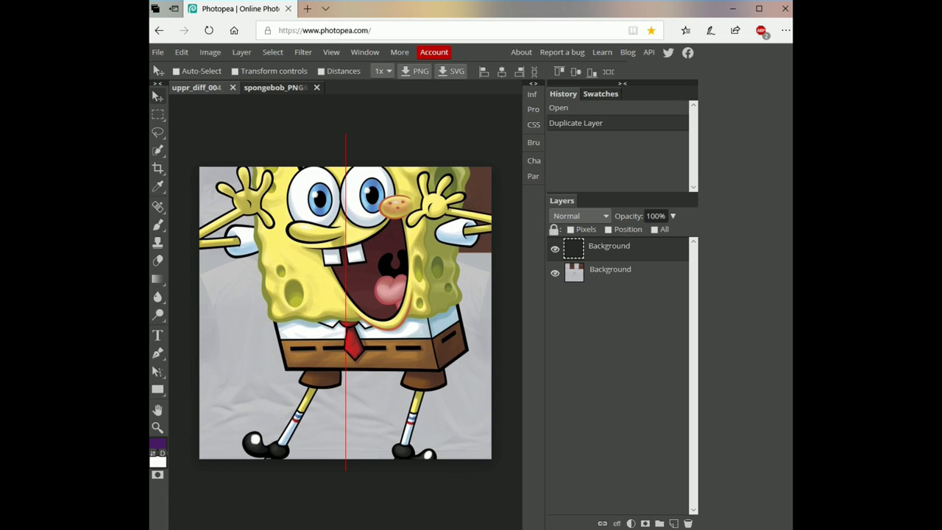
key(shift+Down)
key(shift+Down)
key(shift+Down)
key(shift+Down)
key(shift+Left)
key(shift+Down)
key(shift+Left)
key(shift+Down)
key(shift+Left)
key(shift+Down)
key(shift+Left)
key(shift+Left)
key(shift+Left)
key(shift+Left)
key(shift+Left)
key(shift+Down)
key(shift+Left)
key(shift+Down)
key(shift+Down)
key(shift+Right)
key(shift+Right)
key(shift+Right)
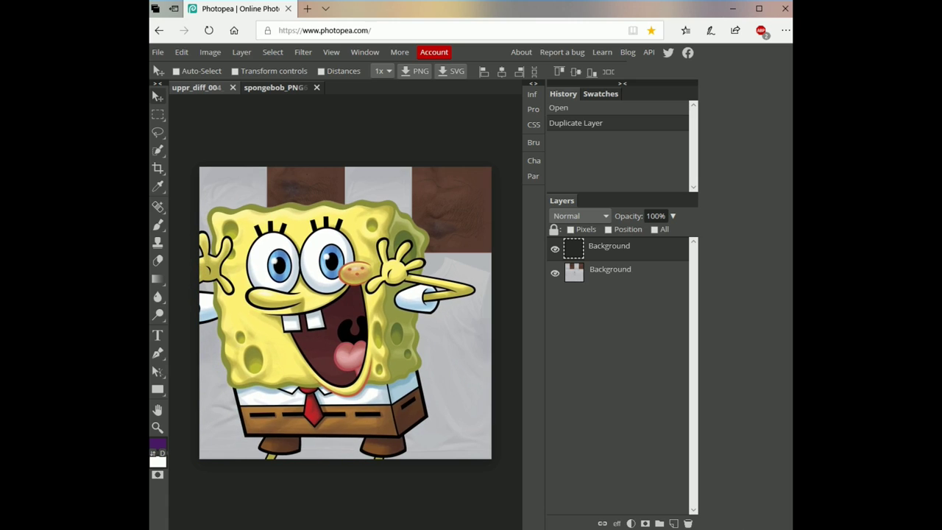
key(shift+Up)
key(shift+Up)
key(shift+Up)
key(shift+Up)
key(shift+Up)
key(shift+Right)
key(shift+Right)
key(shift+Right)
key(shift+Right)
key(shift+Right)
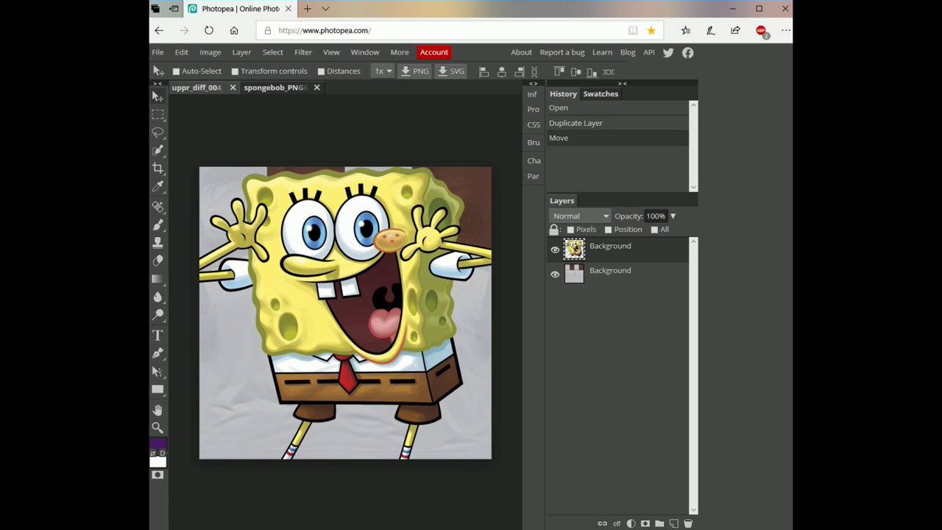
key(shift+Down)
key(shift+Down)
key(shift+Down)
key(shift+Down)
key(shift+Down)
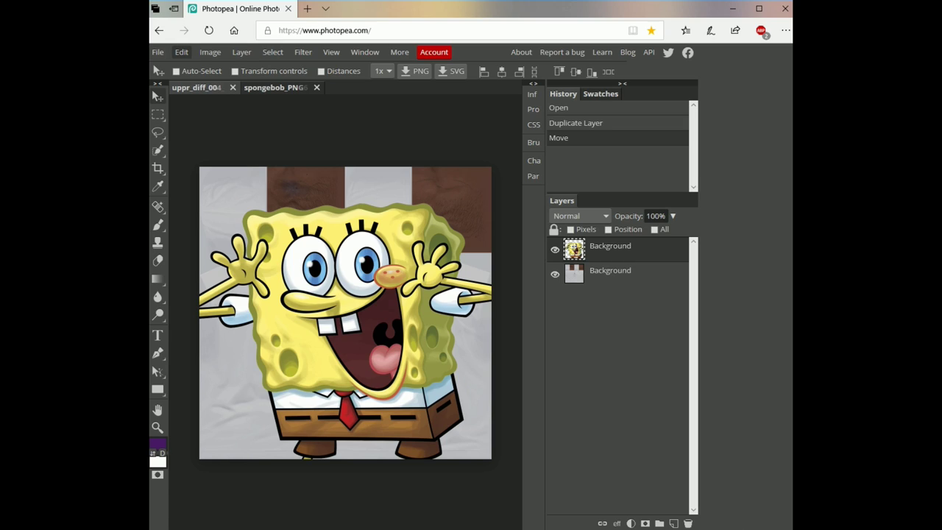
Free-transform the SpongeBob layer to about 13% width and 14% height, placing it on the chest of the shirt front at about X 771, Y 550 px
click(181, 51)
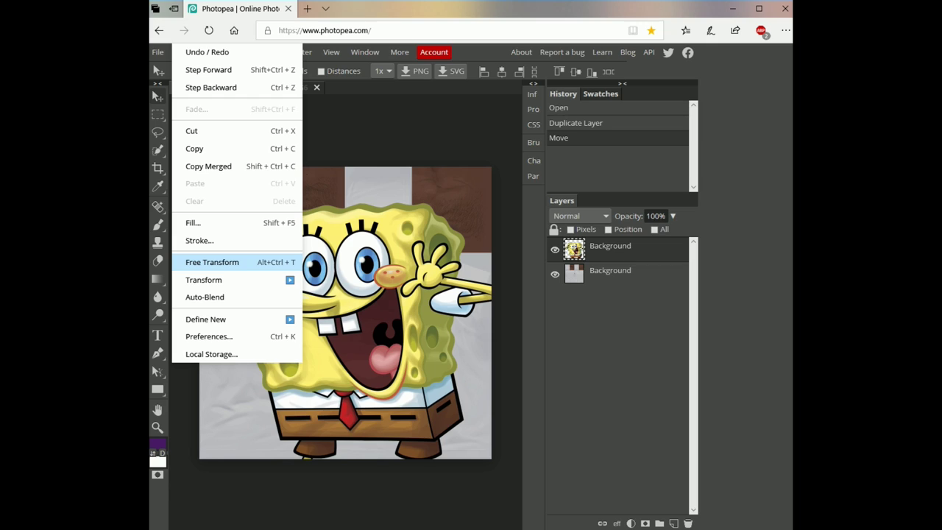
click(212, 262)
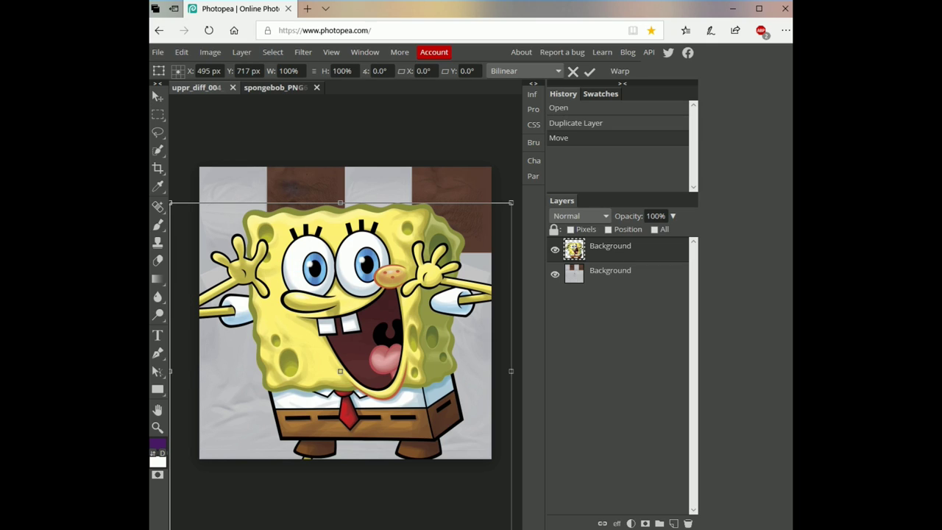
drag(339, 324, 347, 284)
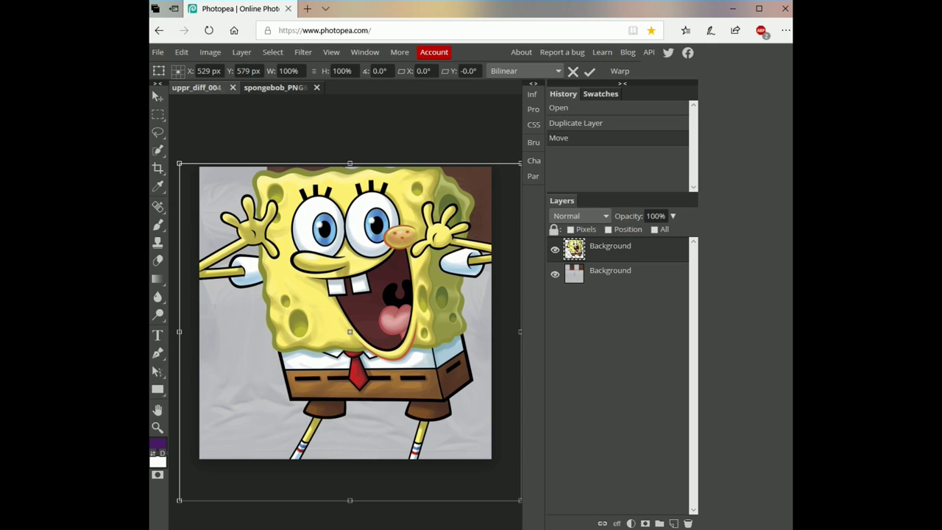
drag(179, 164, 406, 318)
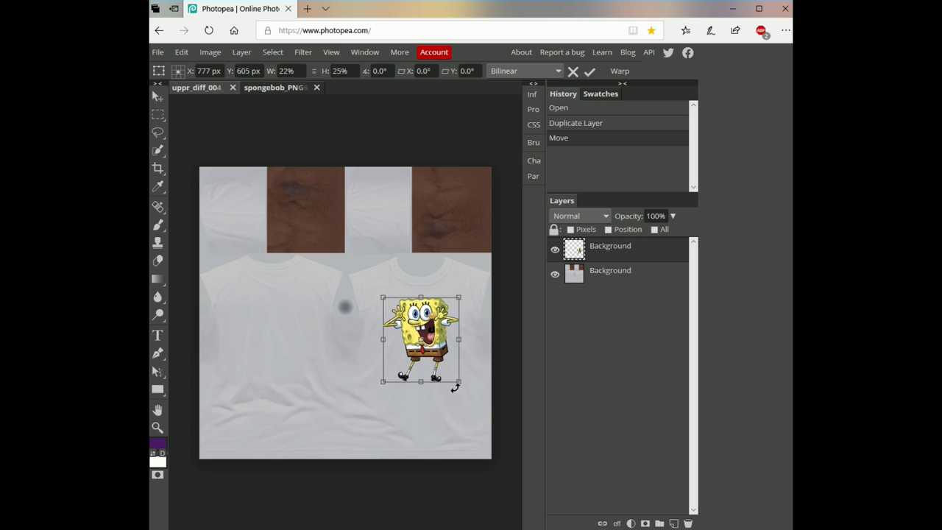
drag(458, 381, 446, 369)
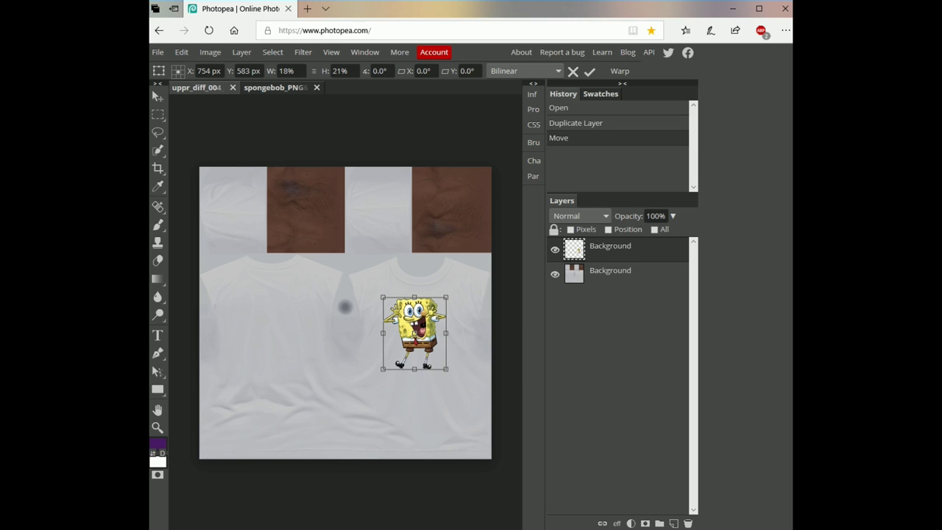
drag(417, 334, 422, 333)
drag(451, 368, 421, 325)
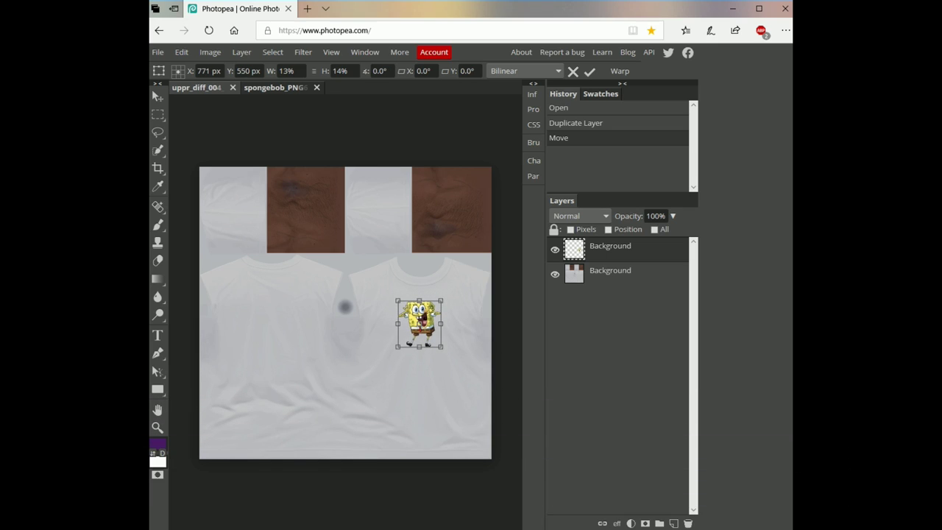
click(590, 72)
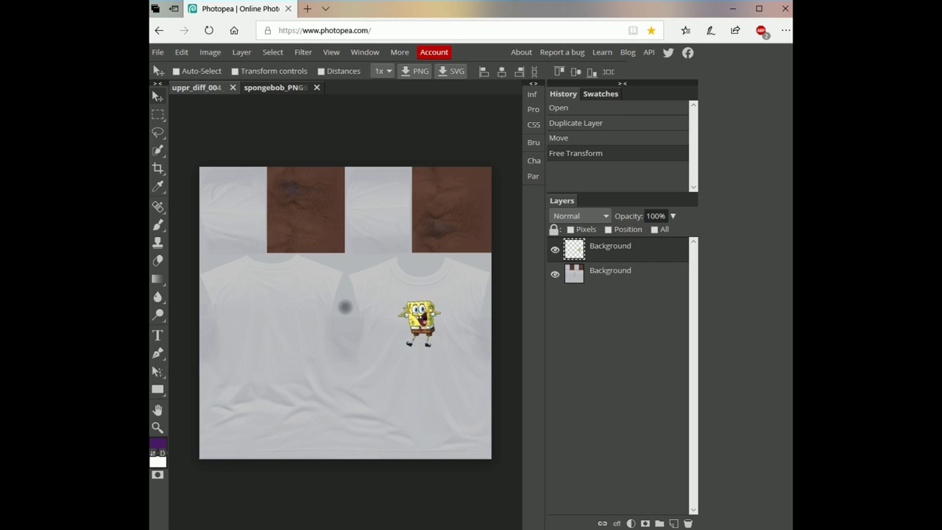
drag(419, 323, 420, 321)
drag(420, 321, 420, 321)
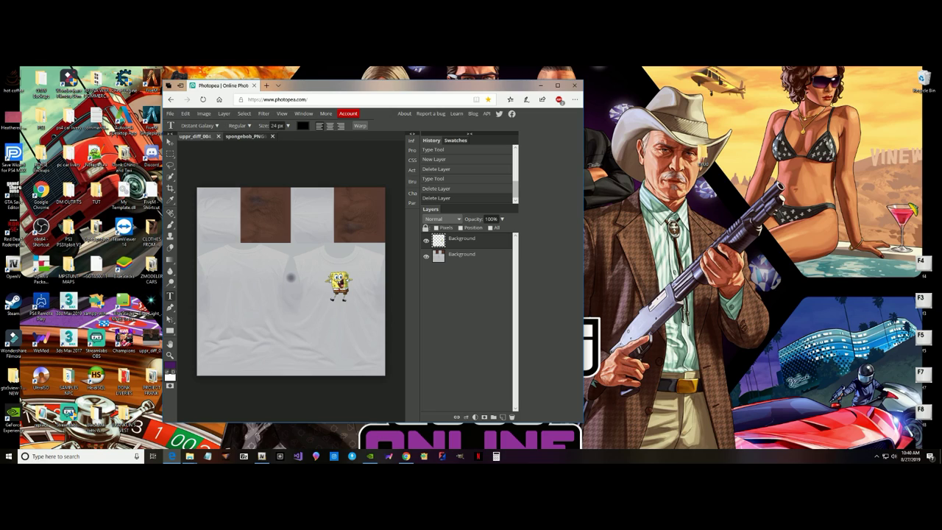
Show the tools grouped with the Eyedropper and switch to Paint 3D
right_click(170, 199)
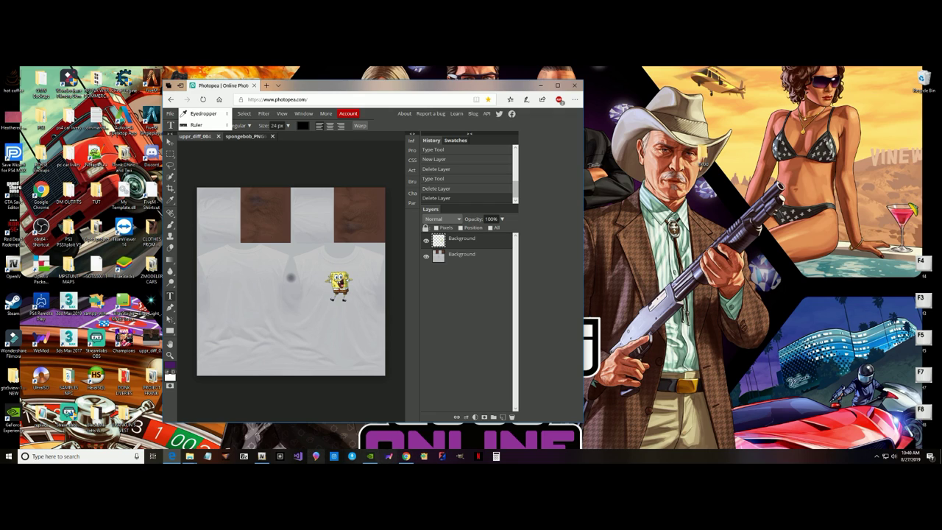
click(316, 457)
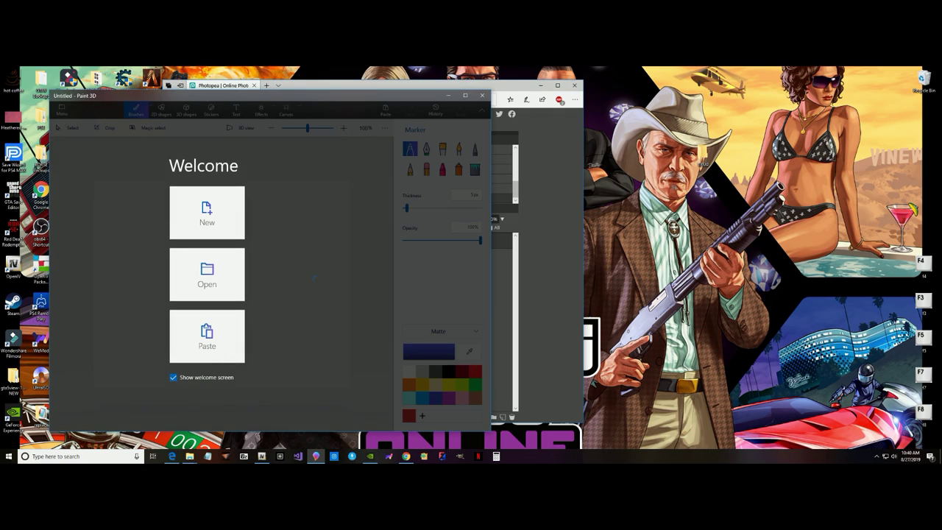
Minimize the browser behind Paint 3D and start a new blank project
mouse_move(305, 96)
mouse_down()
mouse_move(628, 95)
mouse_move(613, 95)
mouse_up()
click(541, 86)
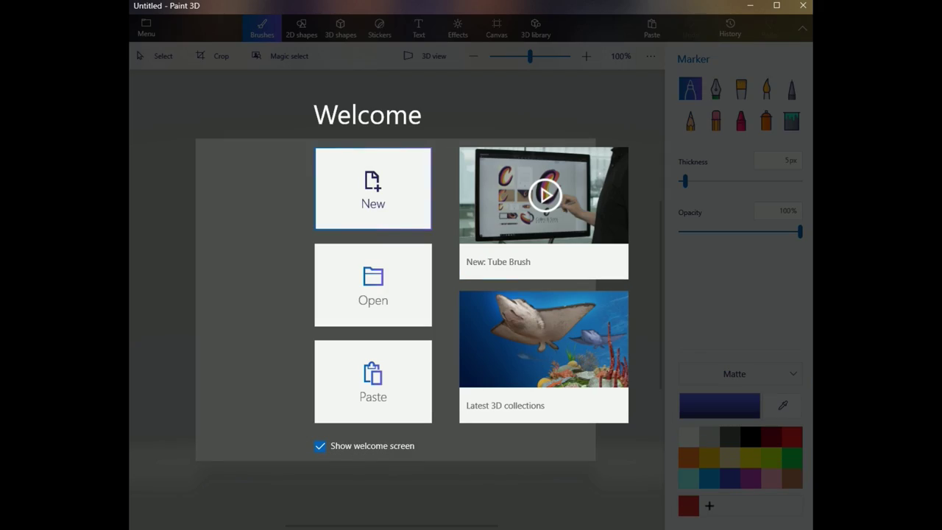
click(484, 211)
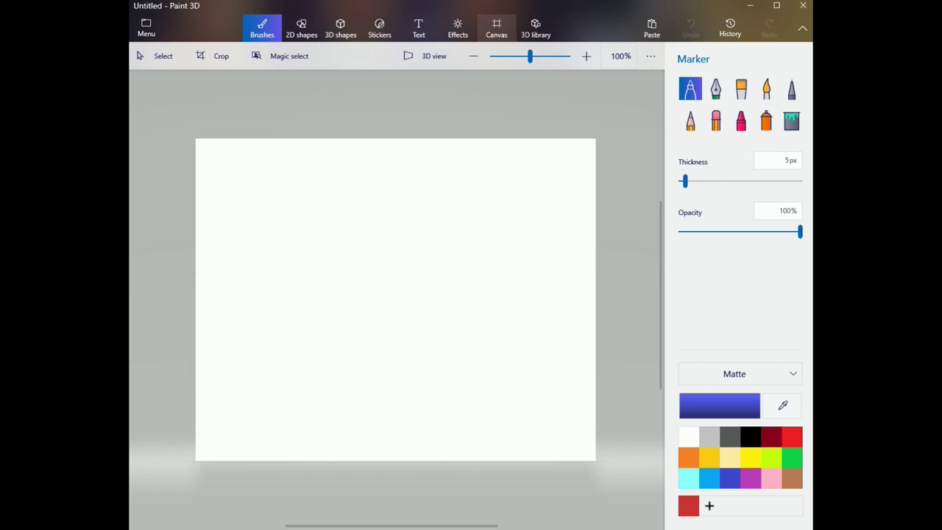
Set up 2D text with the bubble-letter font listed between Rockwell and Script MT, at size 48
click(419, 27)
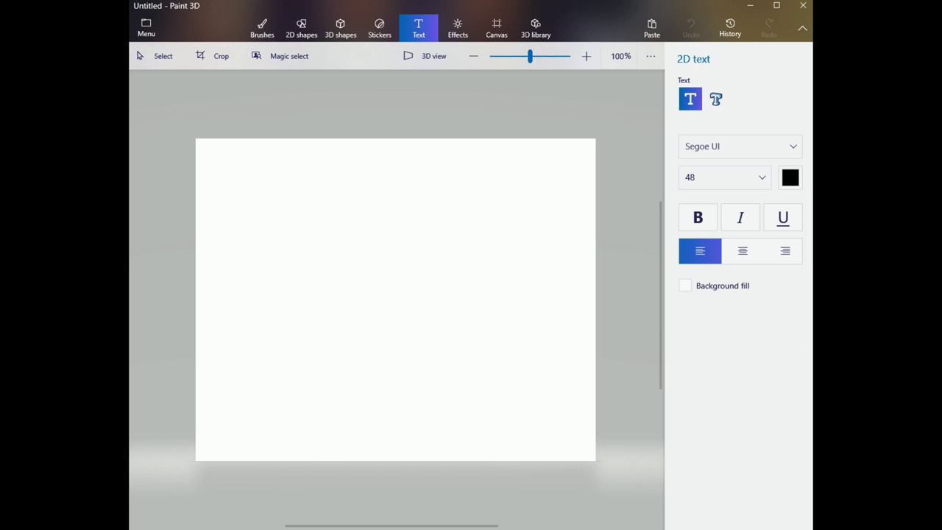
click(741, 146)
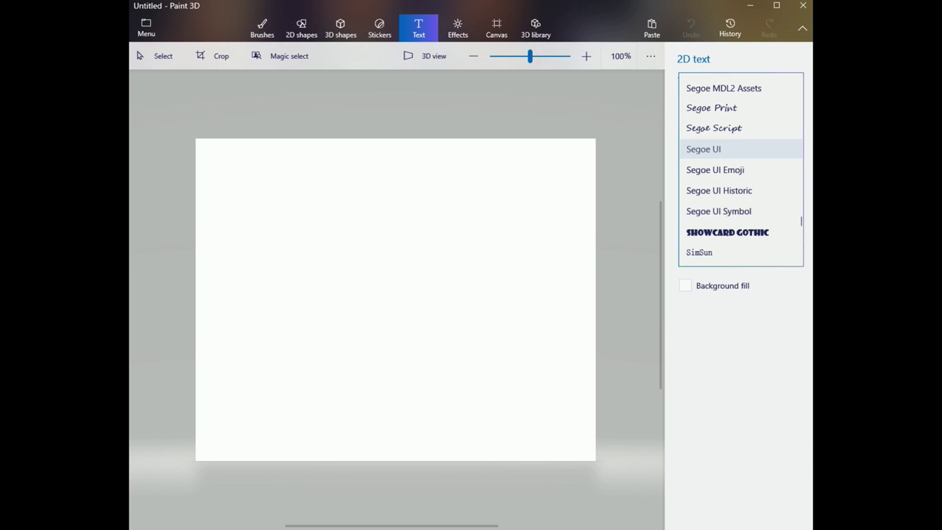
scroll(740, 170, up, 3)
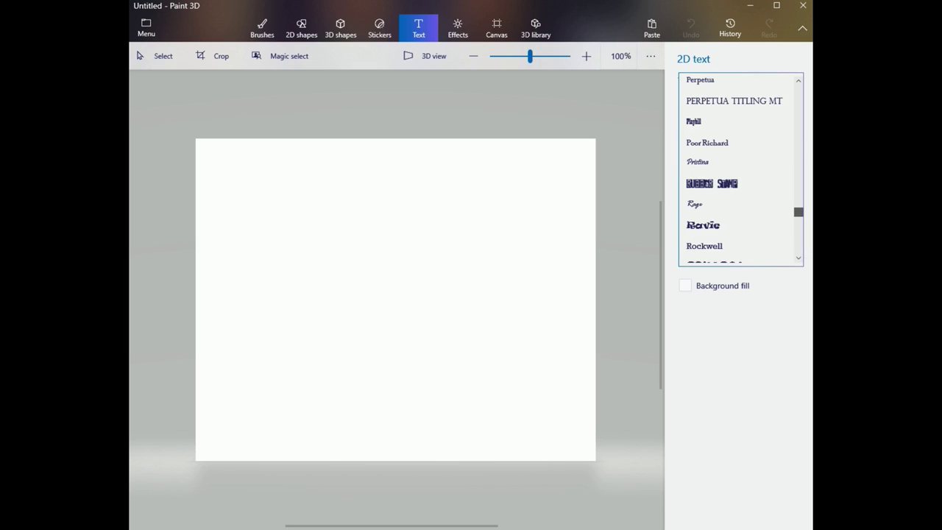
scroll(740, 169, down, 2)
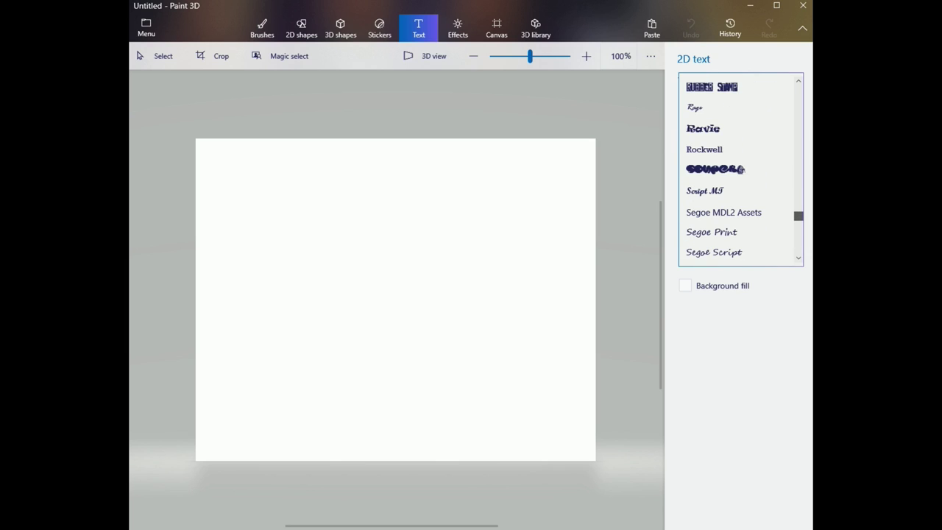
scroll(740, 169, up, 1)
click(736, 182)
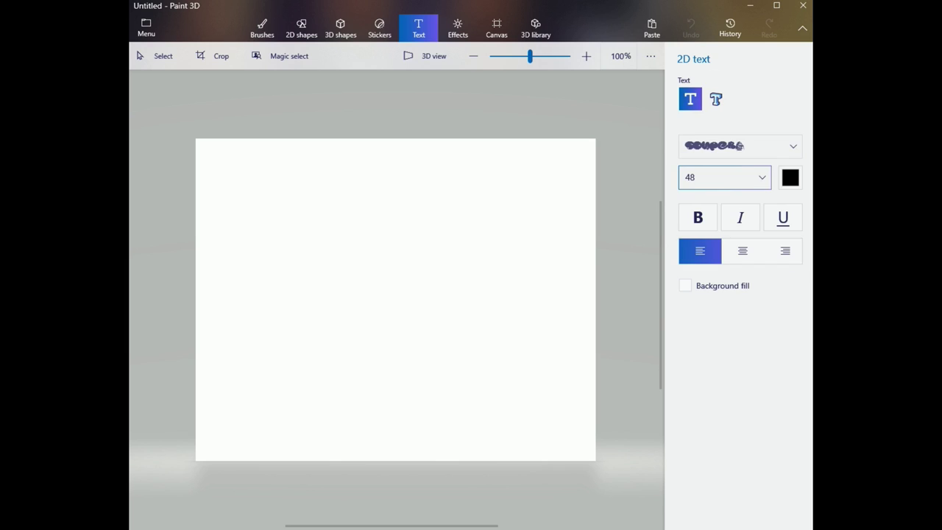
click(725, 178)
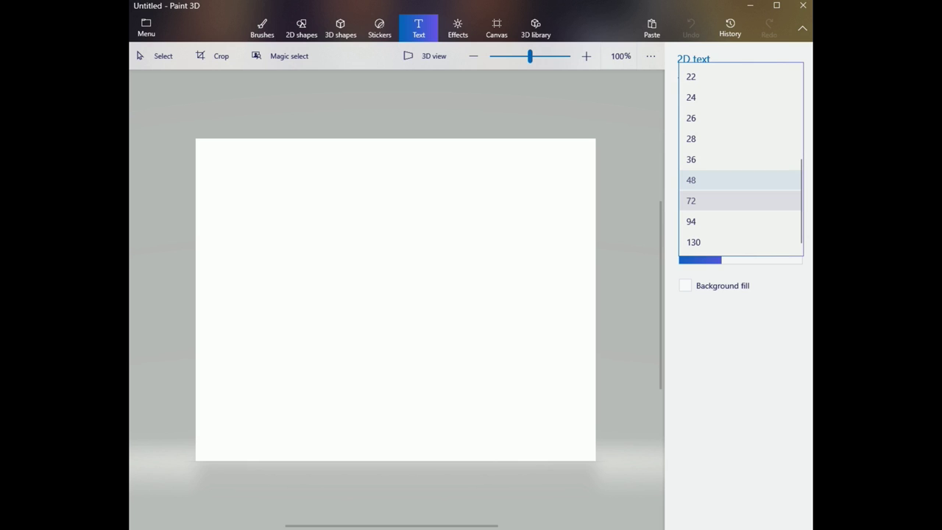
click(691, 179)
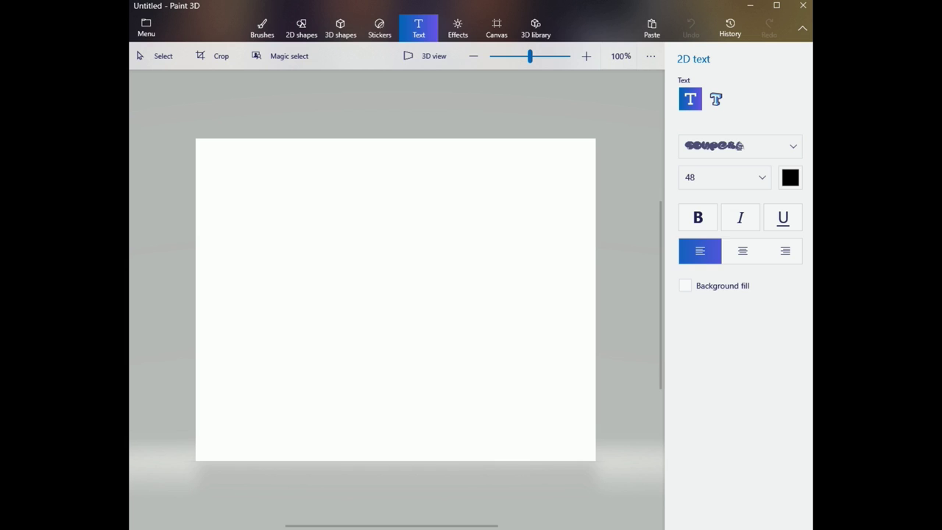
Add the text "SPONGEBOB" to the canvas and move it to roughly the middle
click(254, 270)
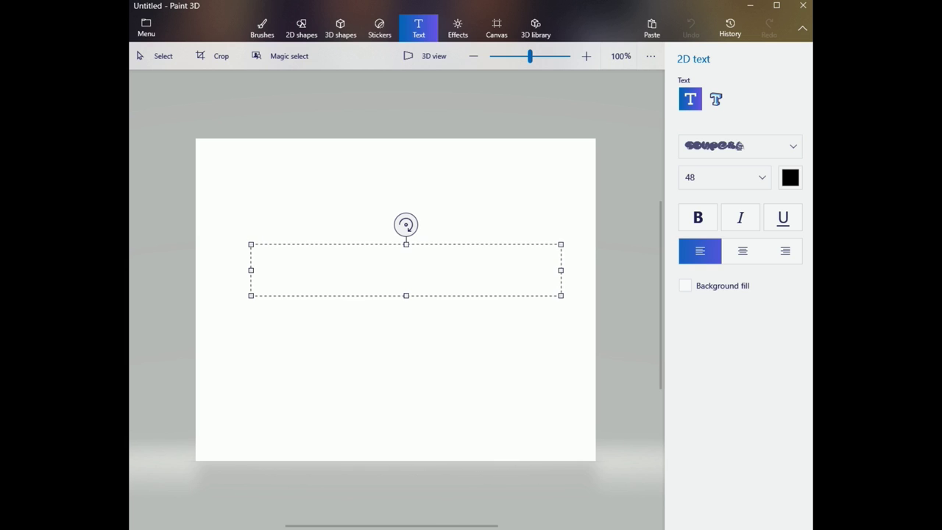
text(spP)
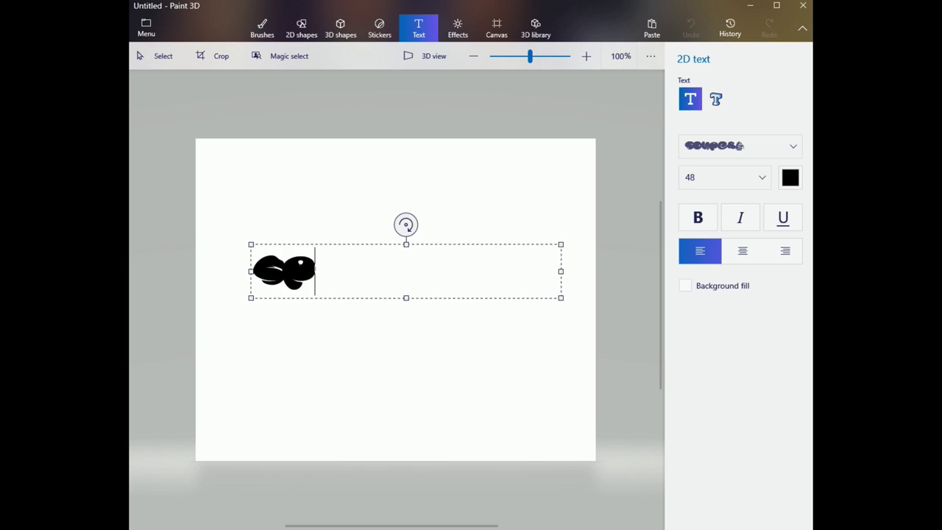
text(ONGE)
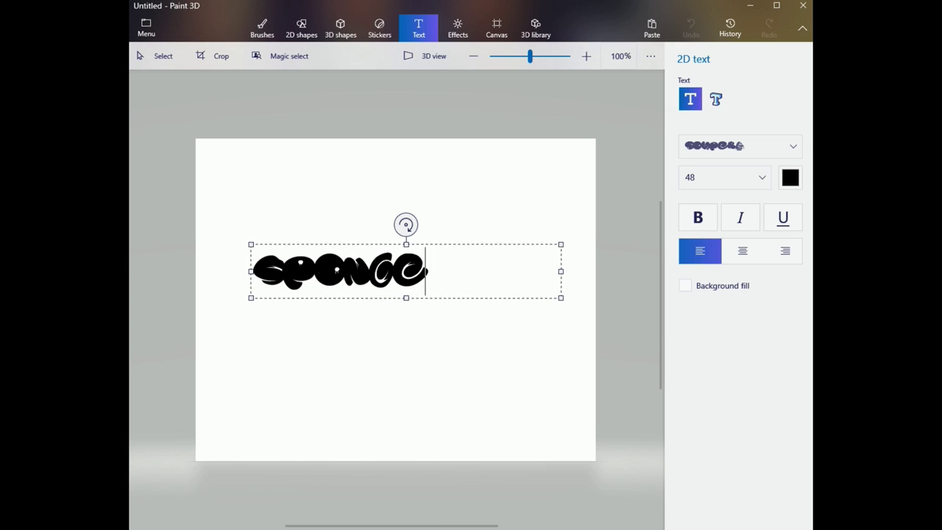
text(BOB)
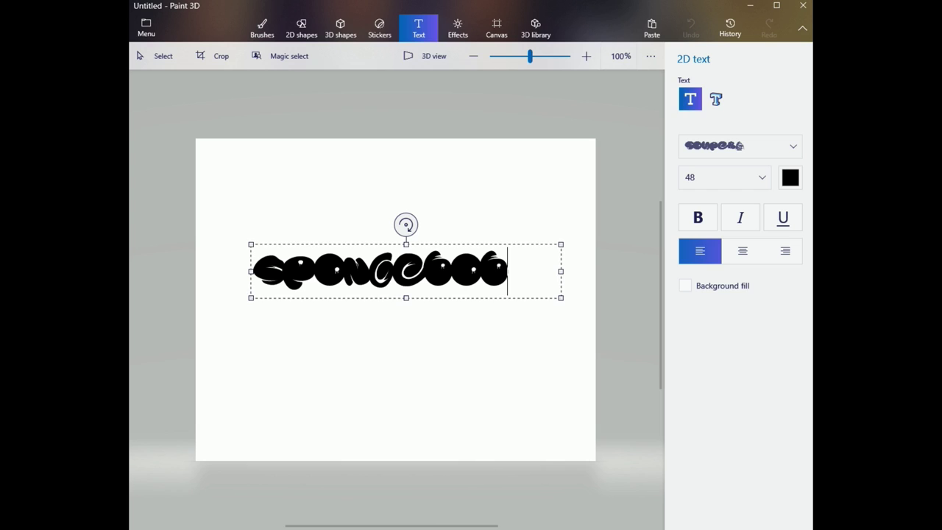
drag(442, 244, 456, 266)
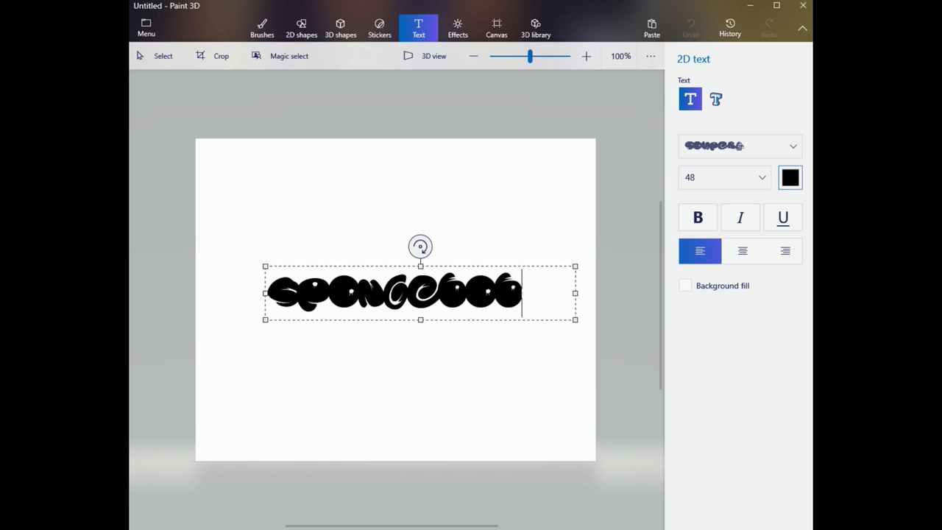
Commit the SPONGEBOB text in black and make the canvas transparent
click(790, 177)
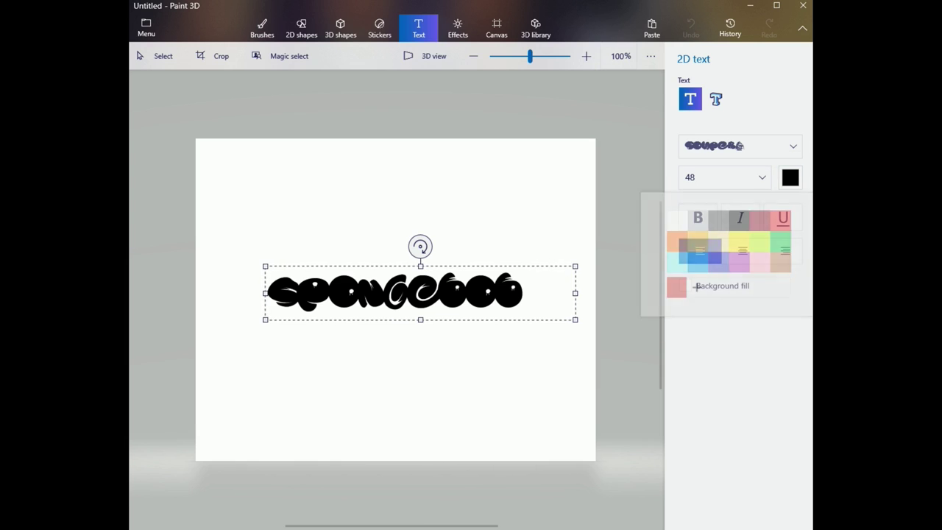
click(485, 206)
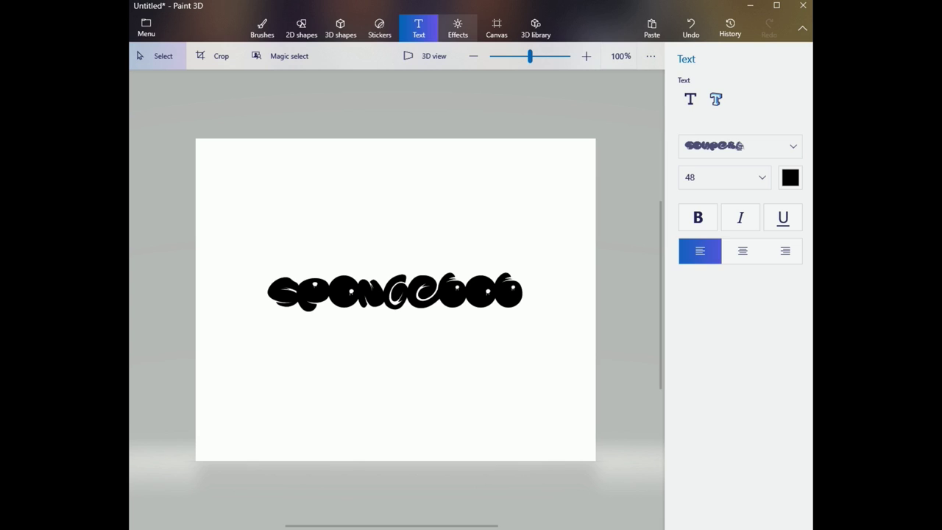
click(497, 28)
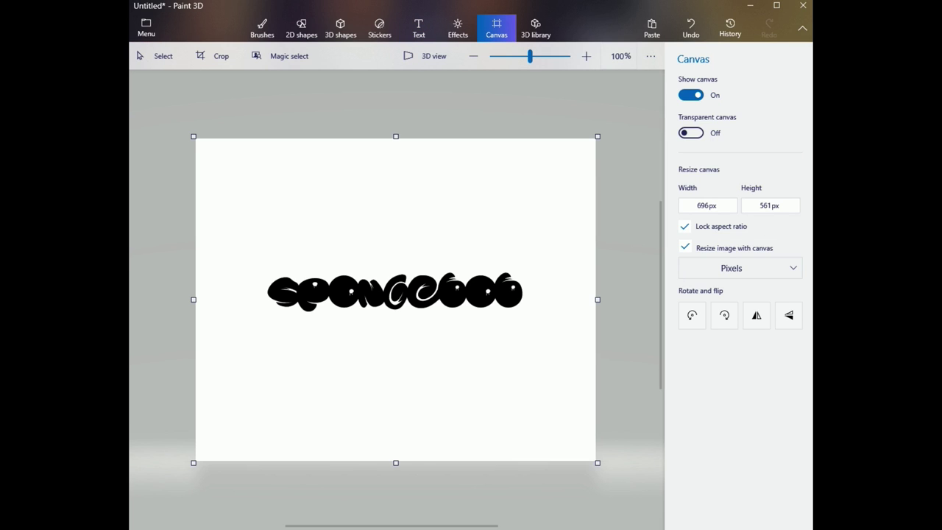
click(691, 132)
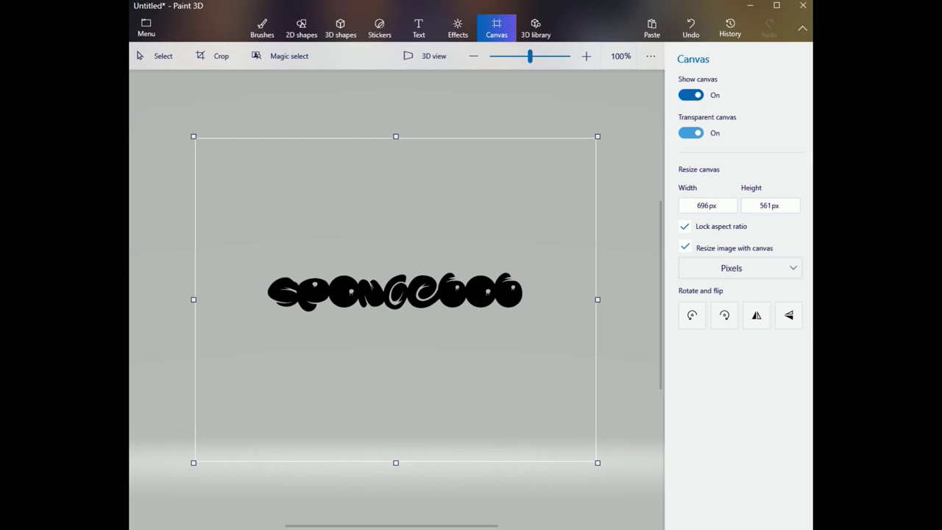
Save the lettering as a 2D PNG named Untitled in the TEXTURES folder inside NEW SHIRT on the Desktop
click(145, 28)
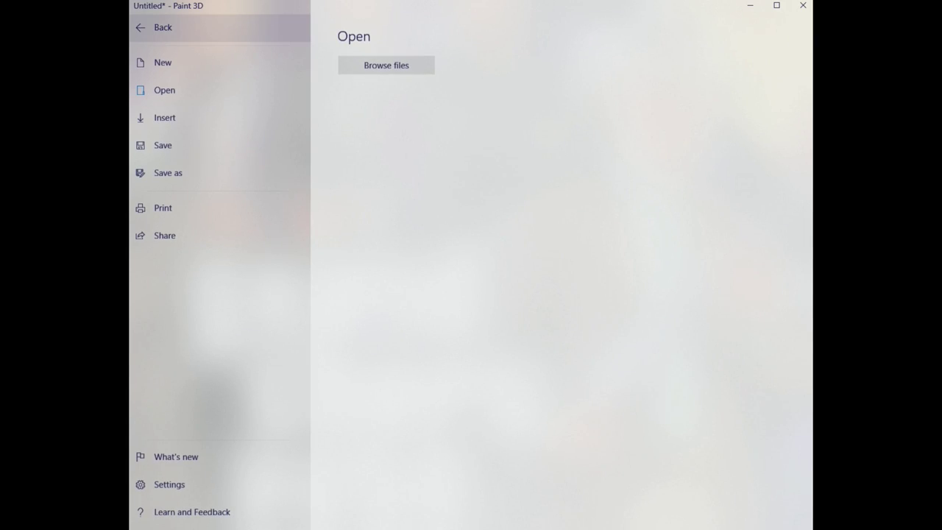
click(163, 145)
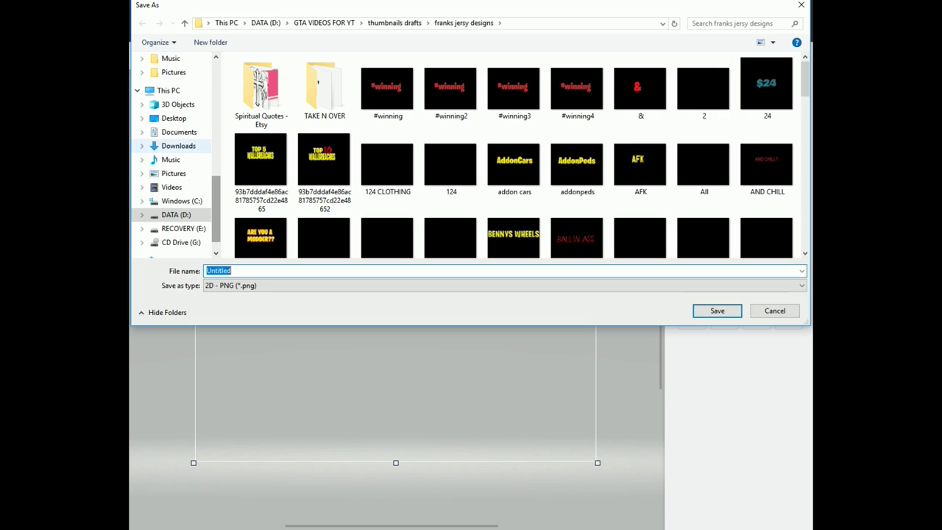
click(174, 118)
double_click(262, 208)
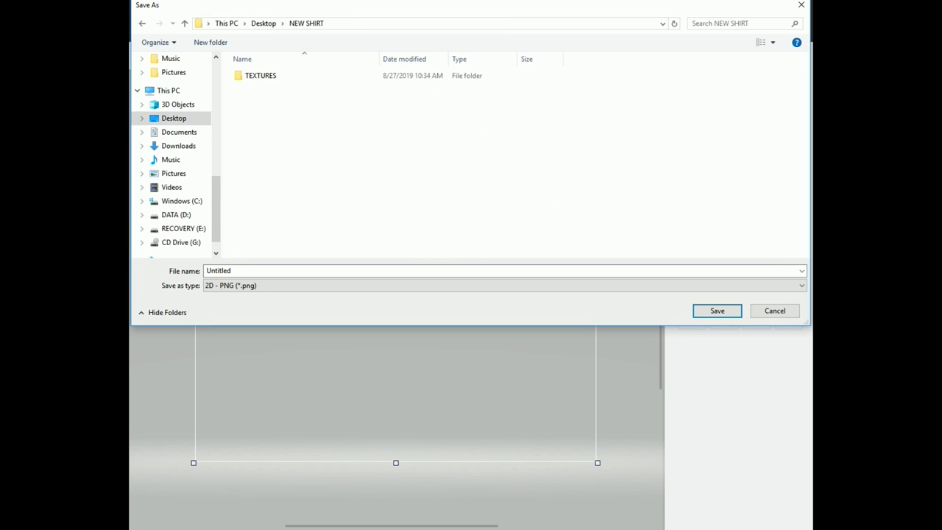
double_click(309, 76)
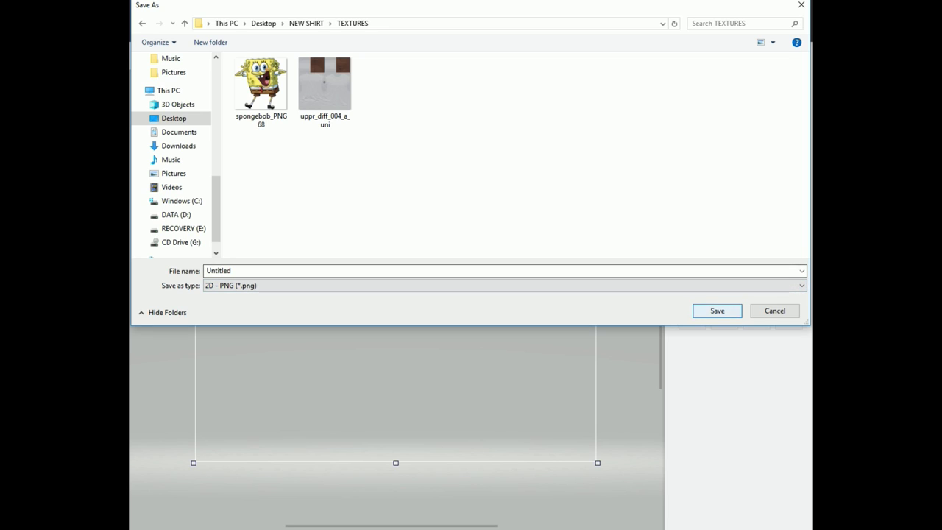
key(Return)
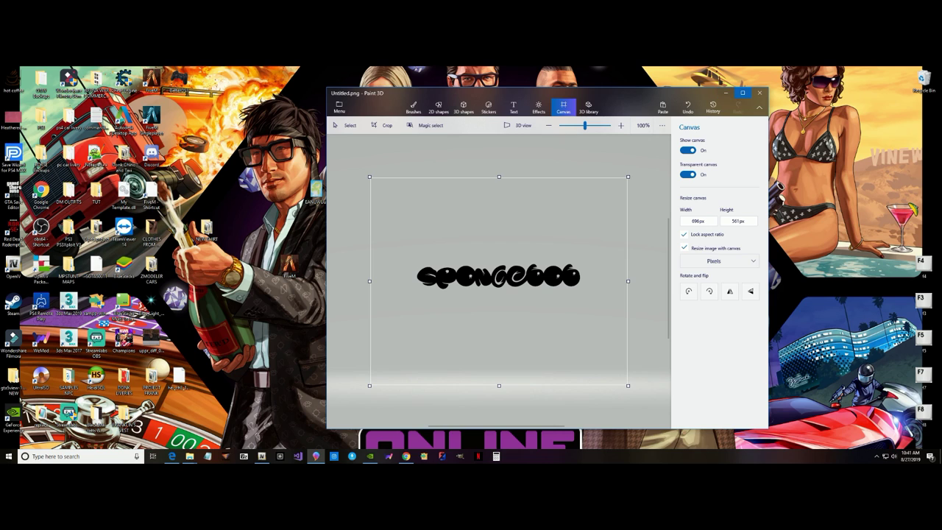
Close Paint 3D, switch to Photopea in the browser, and open the Untitled lettering image from the TEXTURES folder
click(760, 93)
click(171, 457)
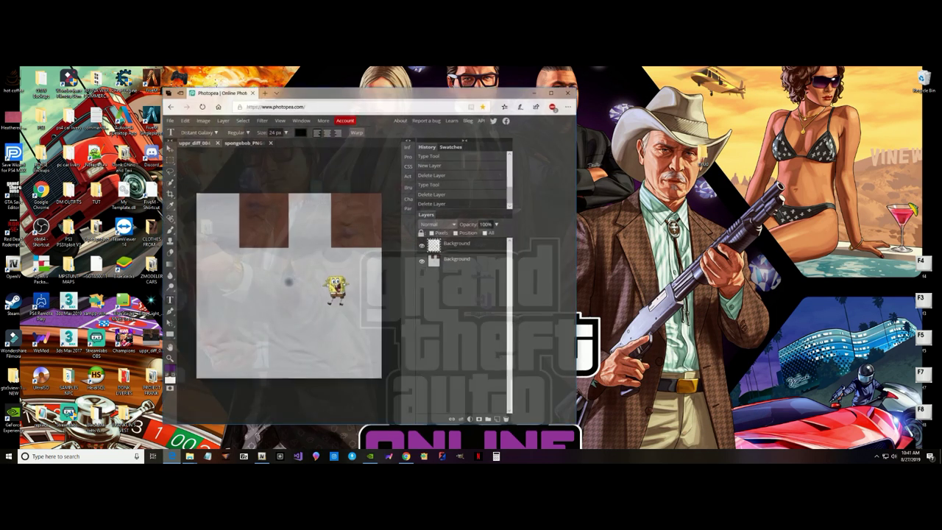
drag(360, 95, 506, 75)
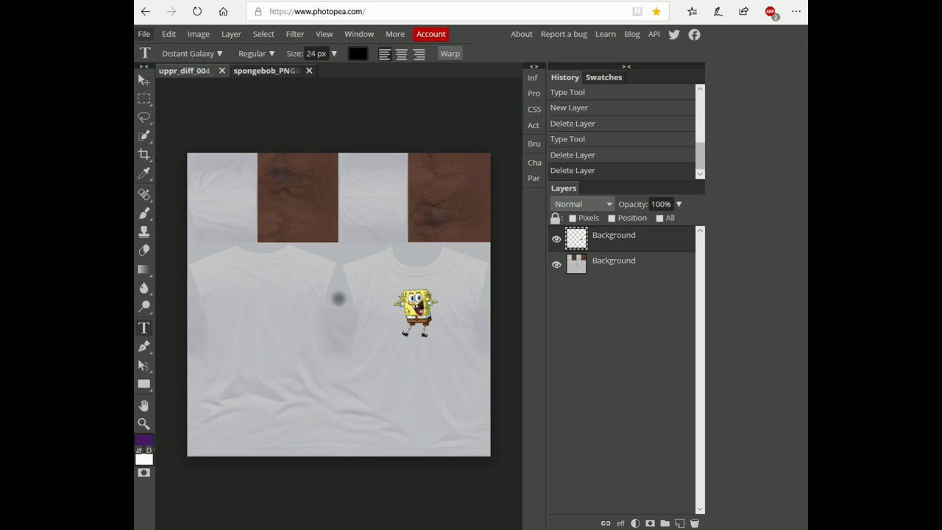
click(316, 102)
click(326, 113)
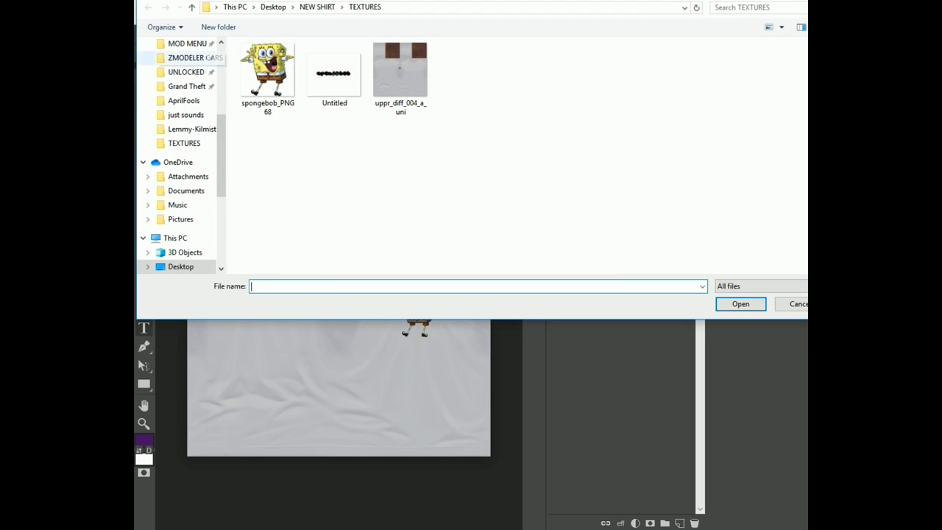
click(334, 74)
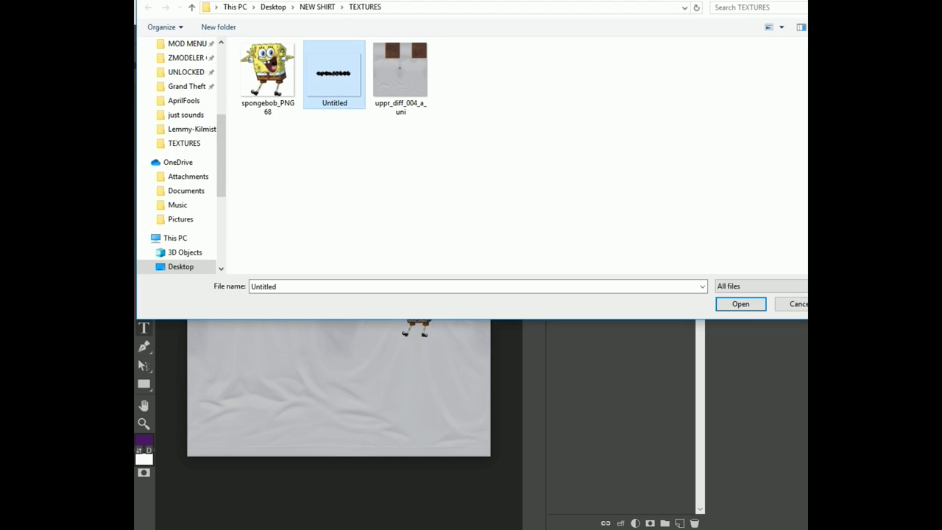
click(741, 304)
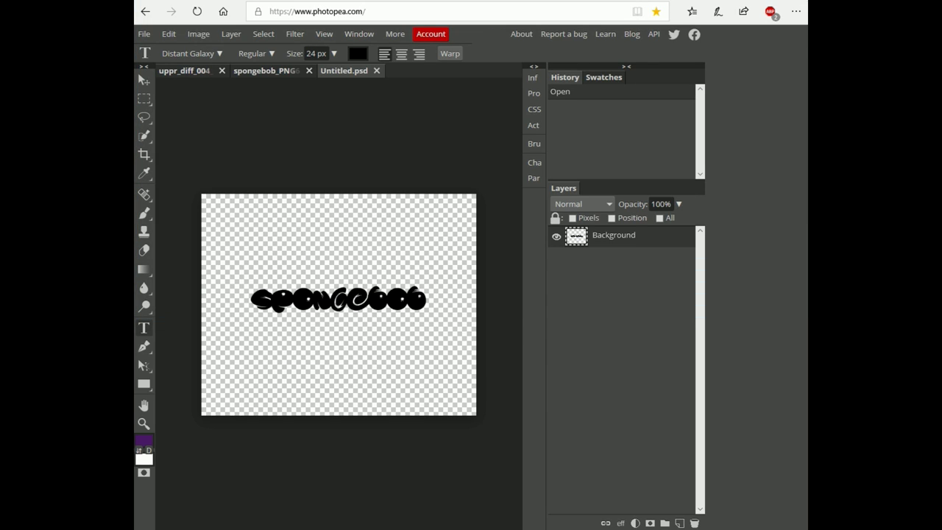
Copy the SPONGEBOB lettering layer into the uppr_diff_004_a_uni texture and place it just below the SpongeBob picture, extending to its left
click(368, 302)
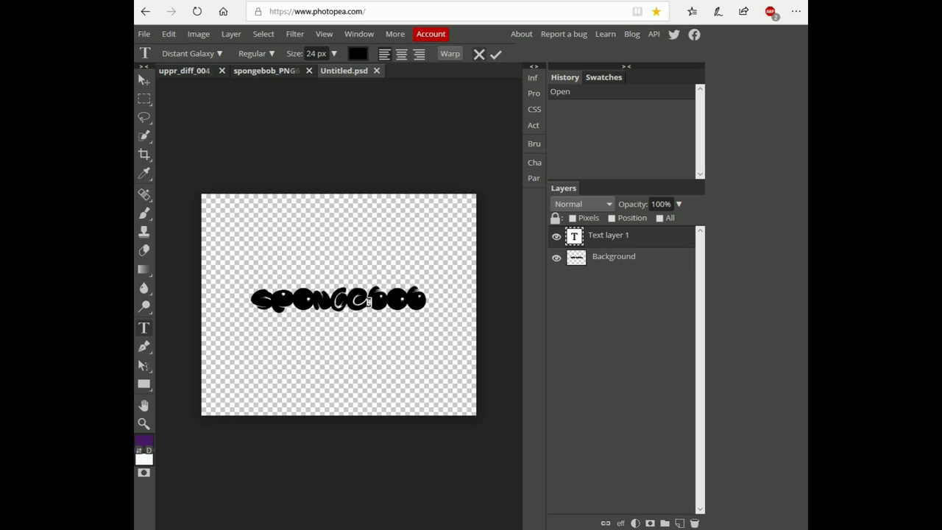
key(Escape)
key(v)
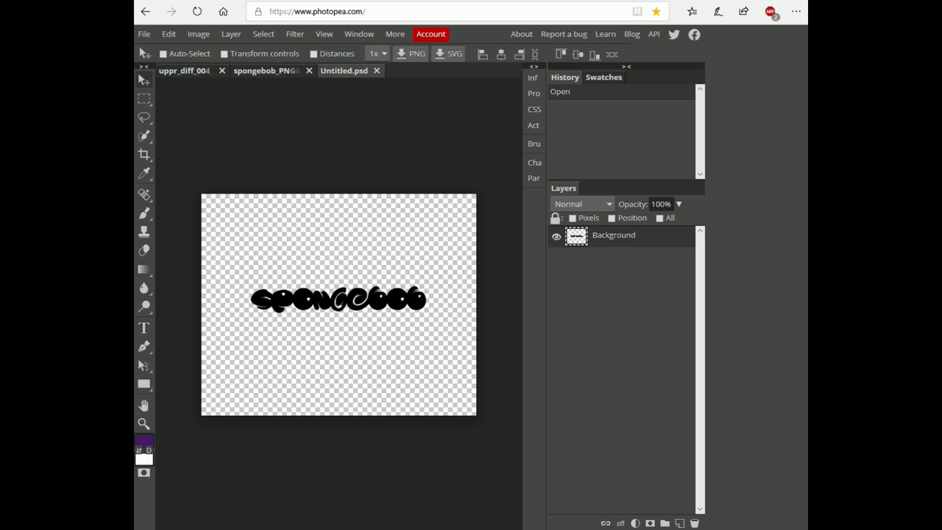
drag(338, 300, 283, 166)
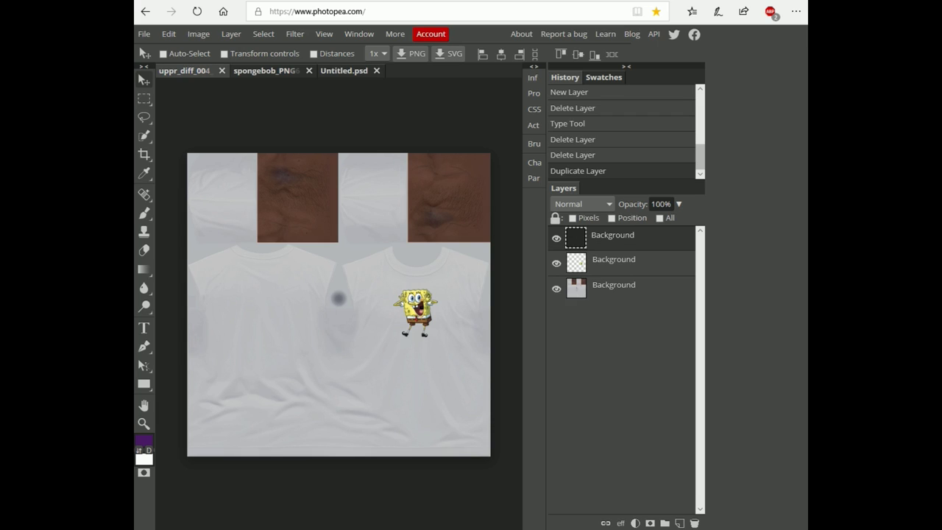
drag(239, 126, 368, 353)
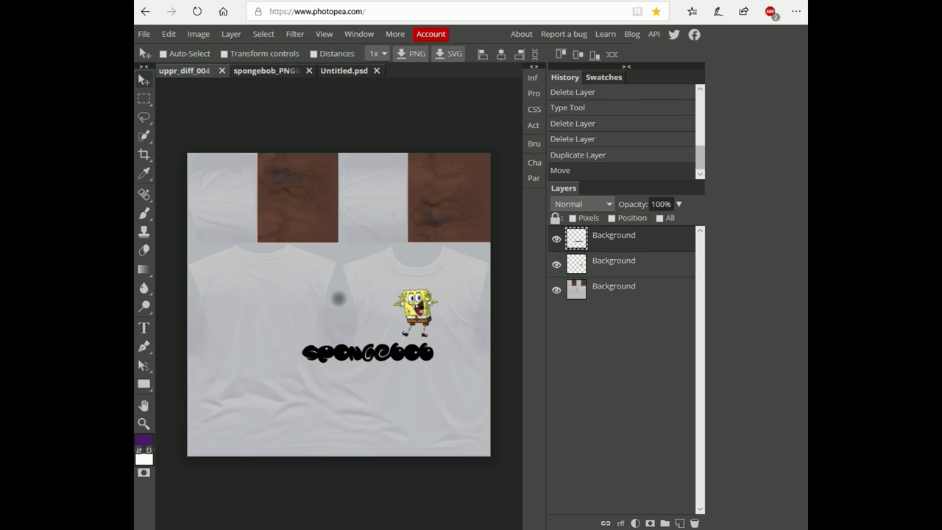
Give the SPONGEBOB lettering layer a yellow Color Overlay at 100% opacity with Normal blending
double_click(639, 237)
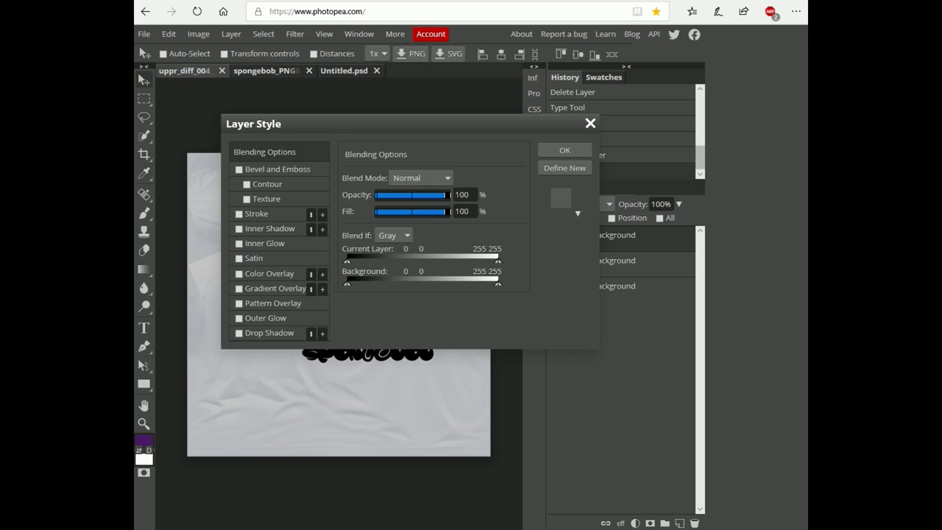
drag(410, 123, 535, 77)
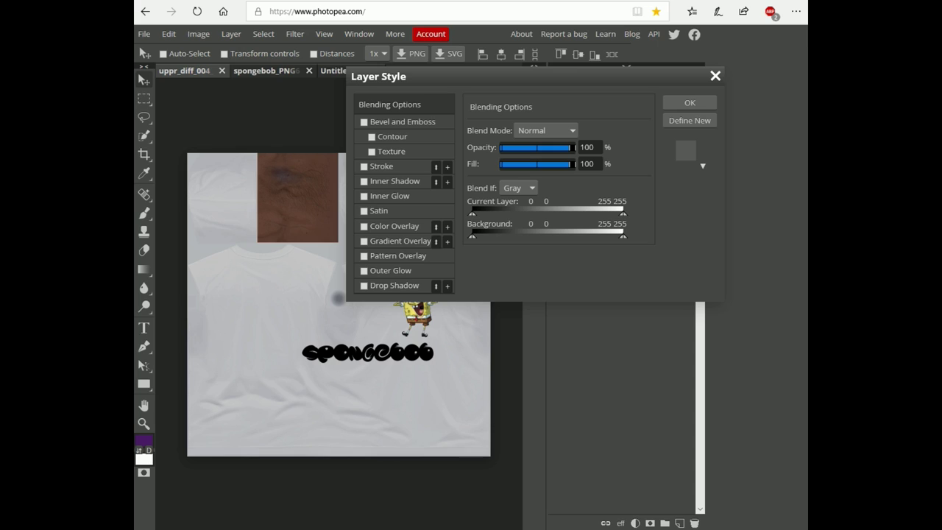
click(364, 227)
click(395, 227)
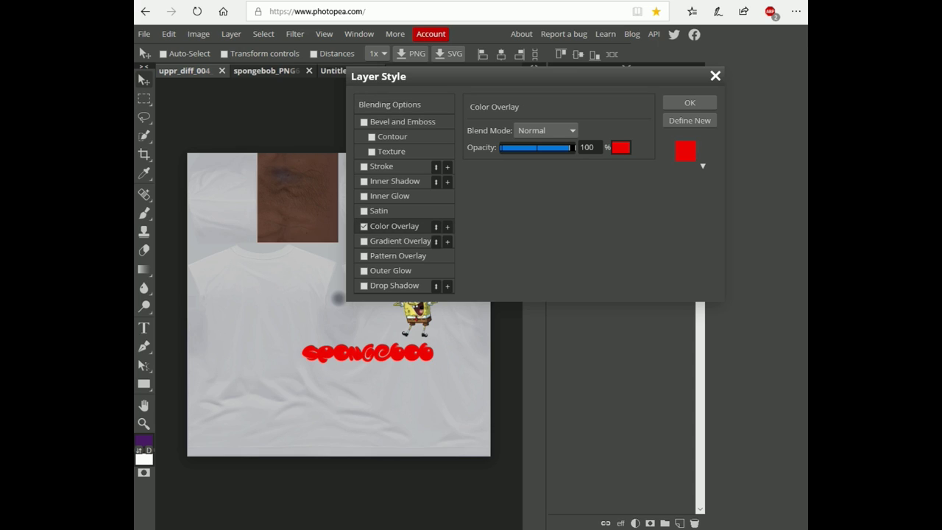
click(621, 148)
click(465, 267)
click(455, 285)
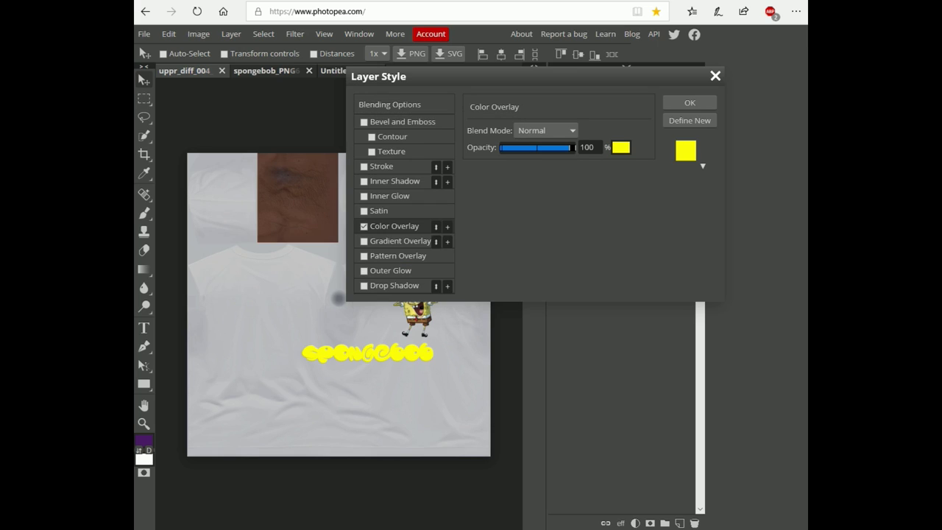
Outline the lettering with a black 3 px outside Stroke and apply the layer style without Bevel and Emboss
click(363, 166)
click(382, 166)
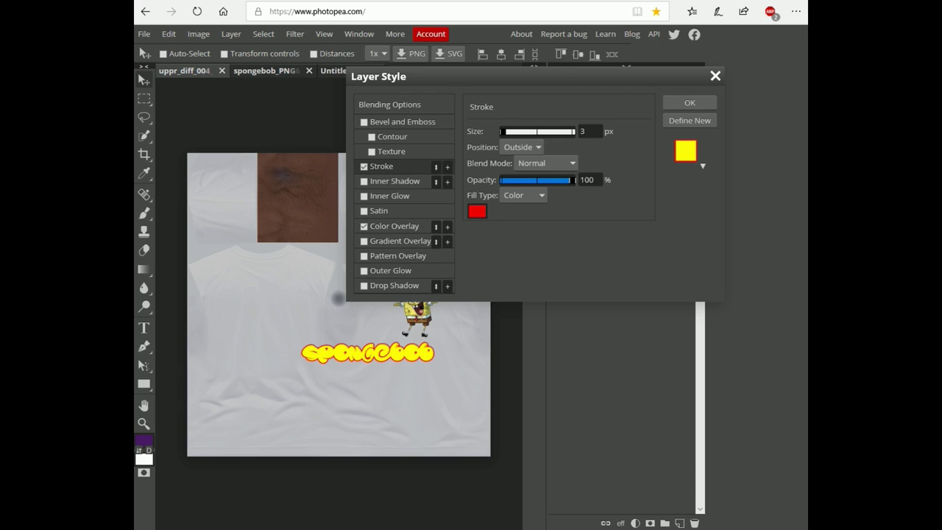
click(477, 211)
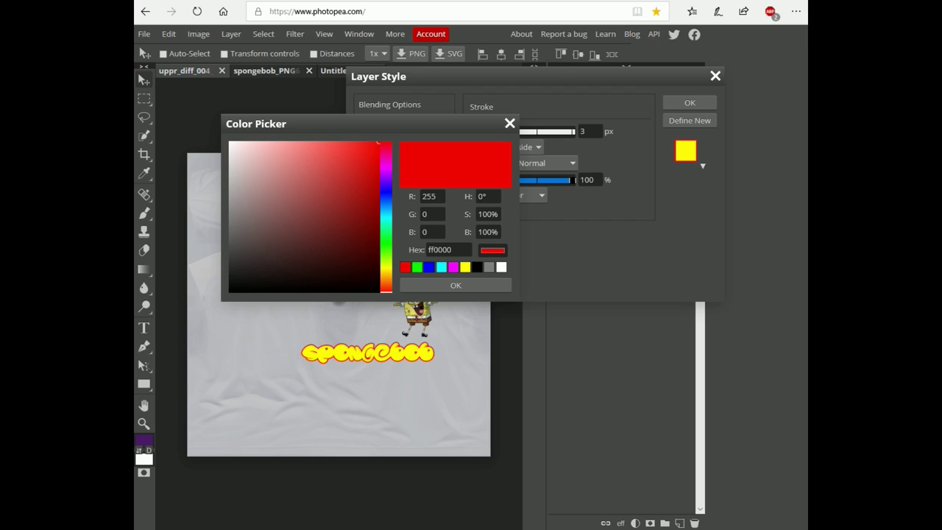
click(477, 267)
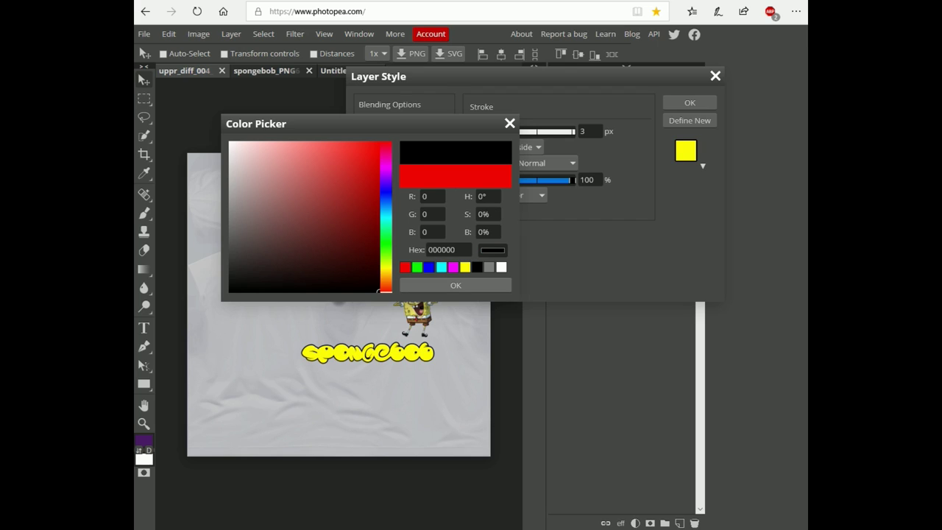
click(455, 285)
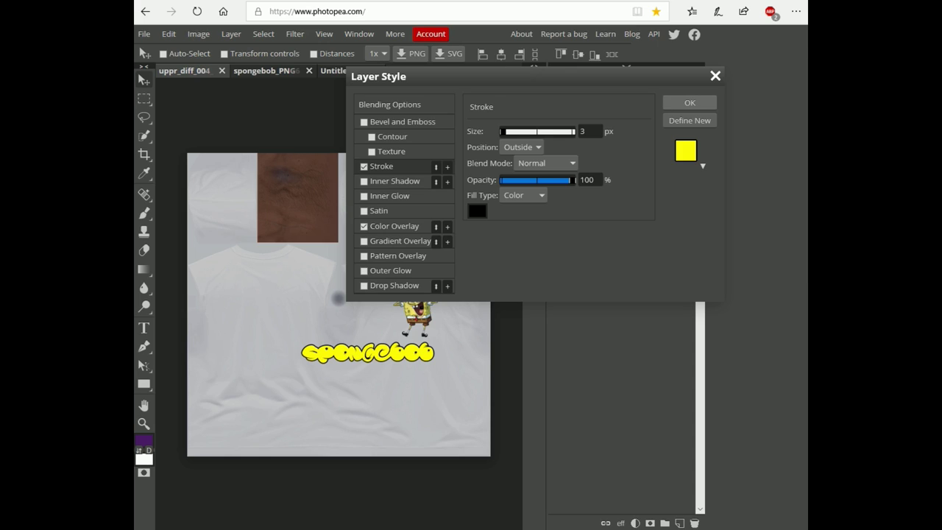
click(363, 122)
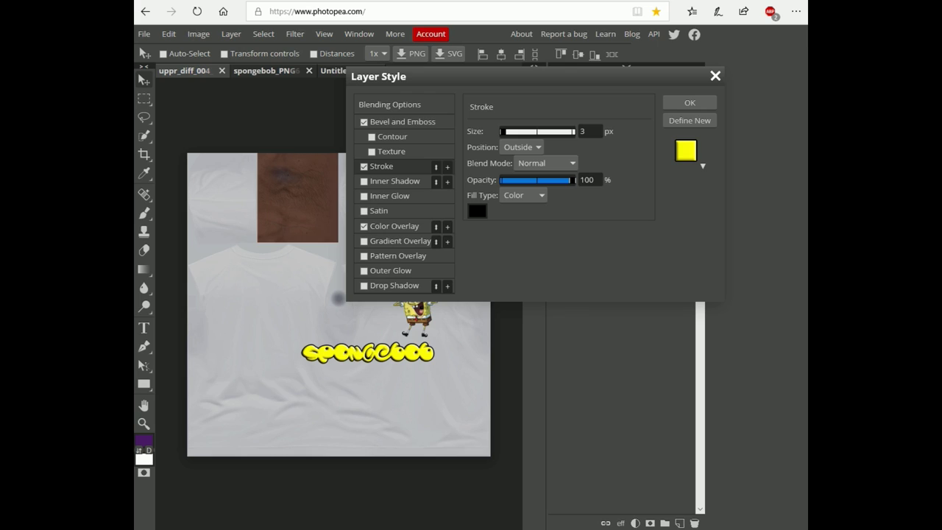
click(364, 122)
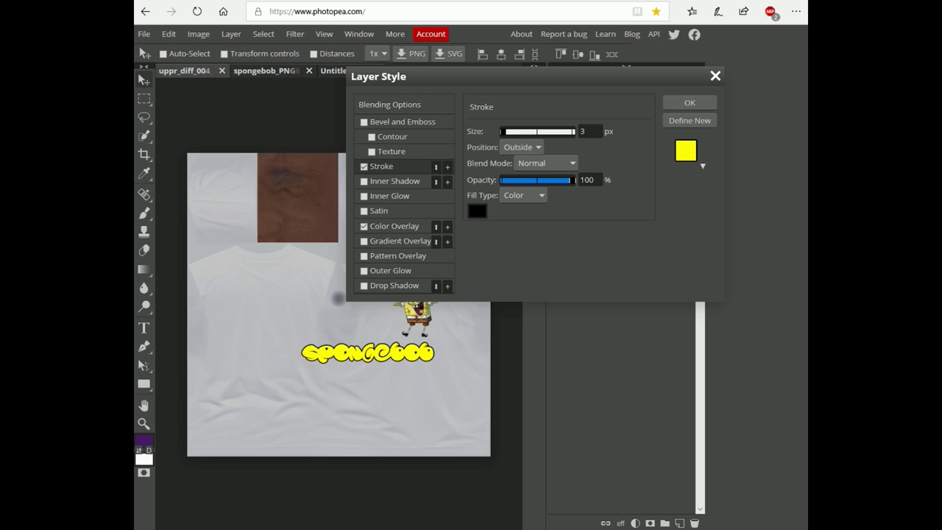
click(690, 102)
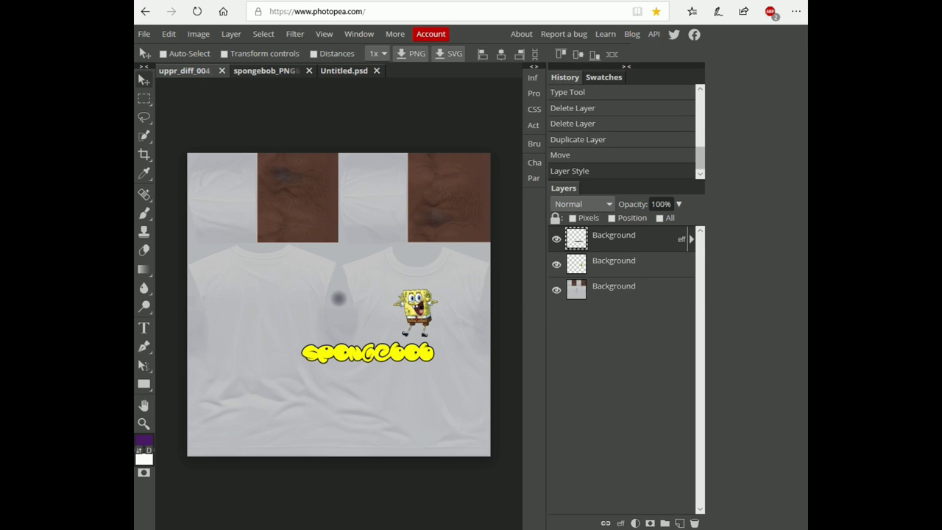
Free-transform the lettering to about 42% width and 66% height, centred just beneath the SpongeBob picture
click(169, 34)
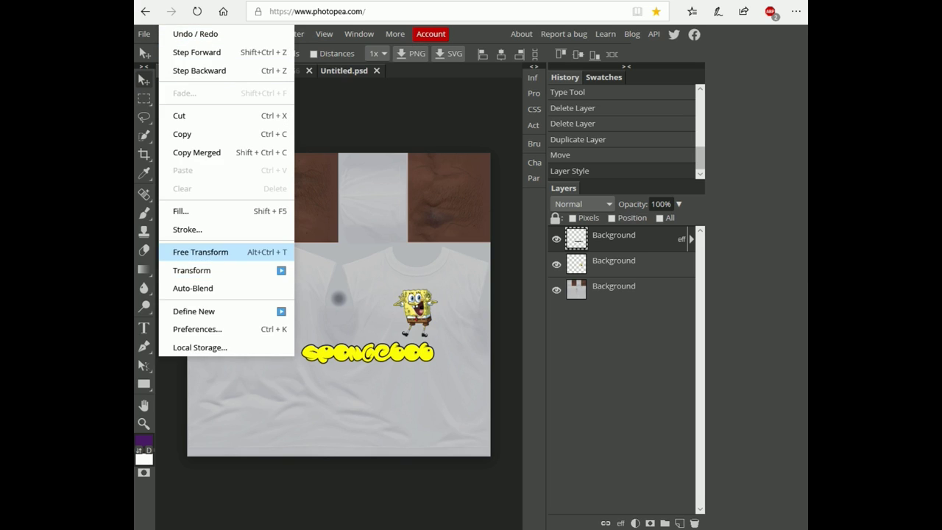
click(200, 252)
drag(302, 353, 417, 349)
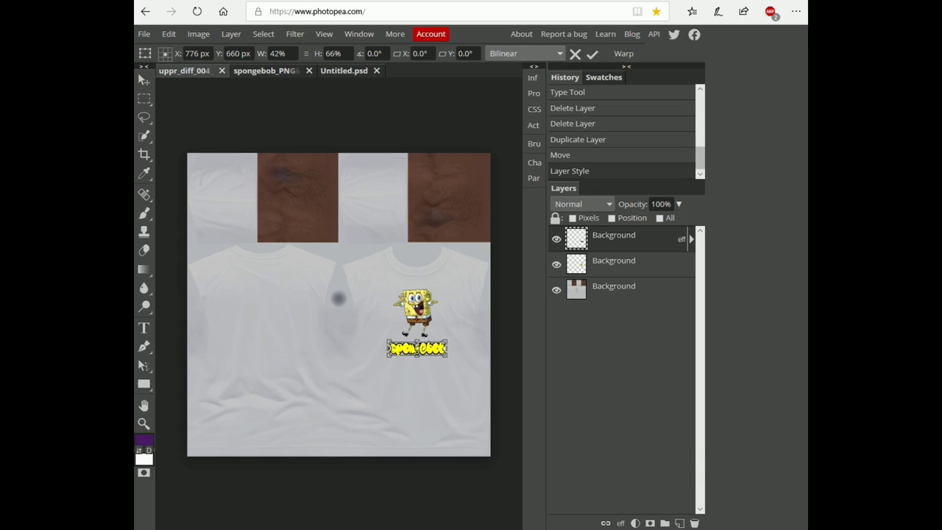
click(592, 54)
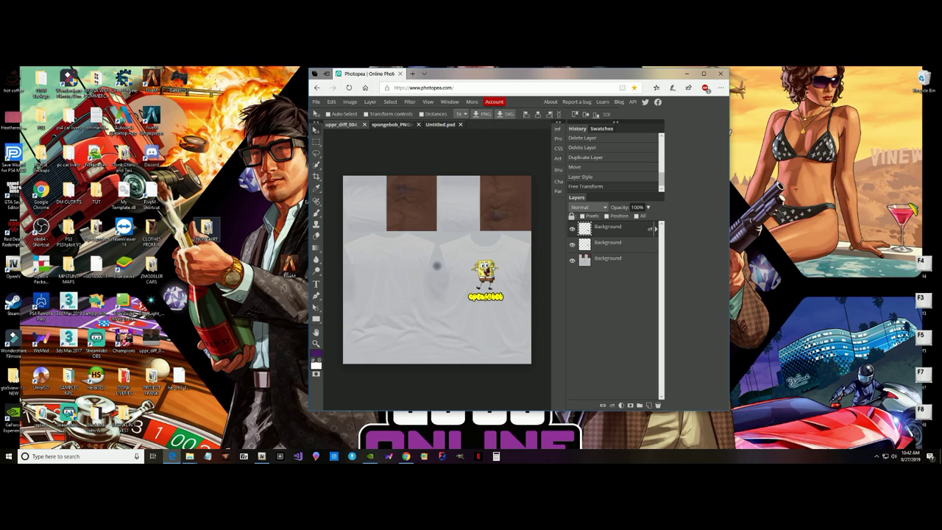
Switch to File Explorer, create a folder named REMADE inside NEW SHIRT, and open it
mouse_move(190, 456)
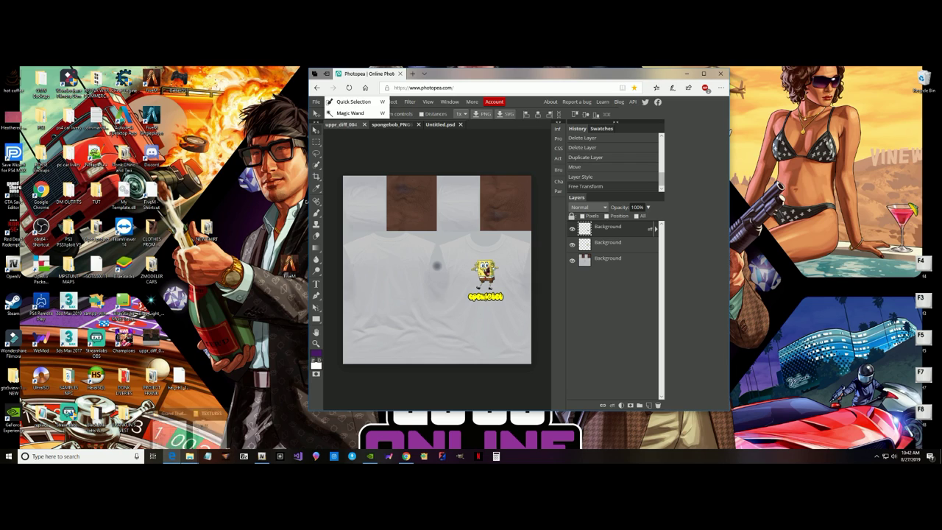
click(210, 429)
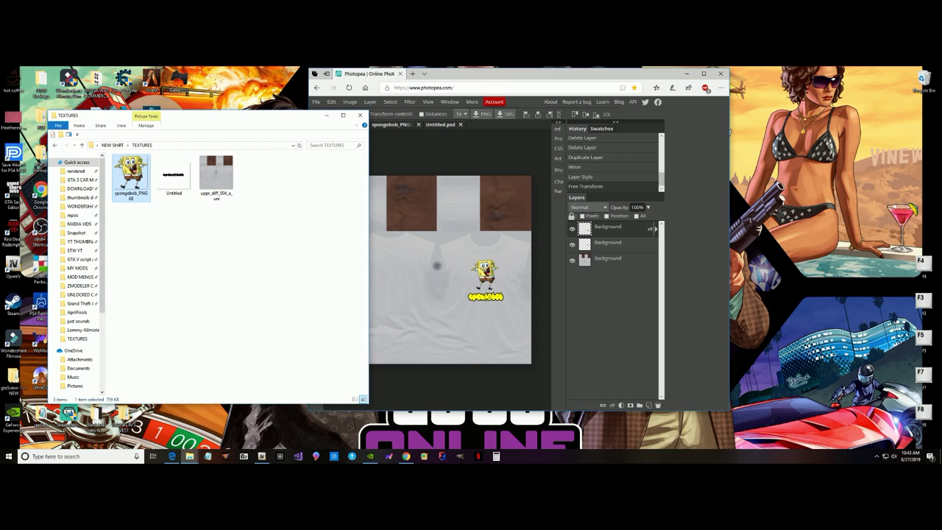
click(113, 145)
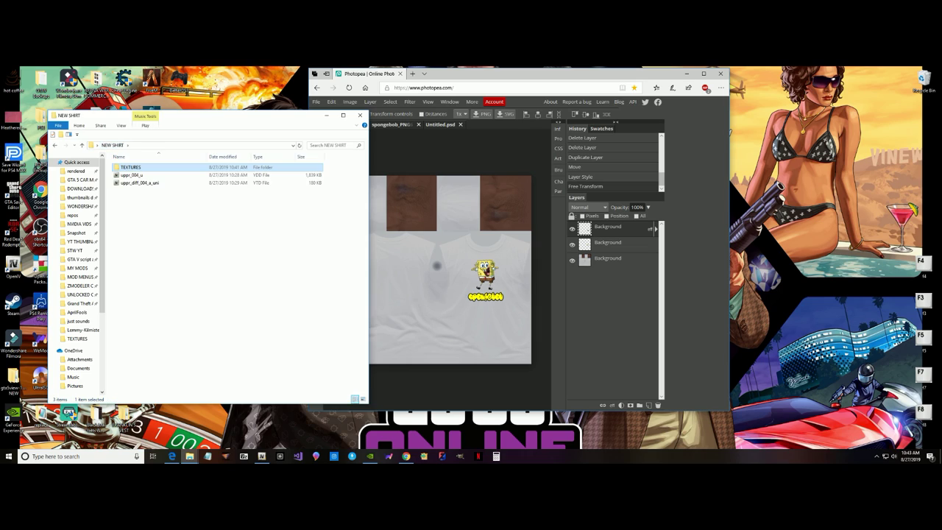
right_click(216, 292)
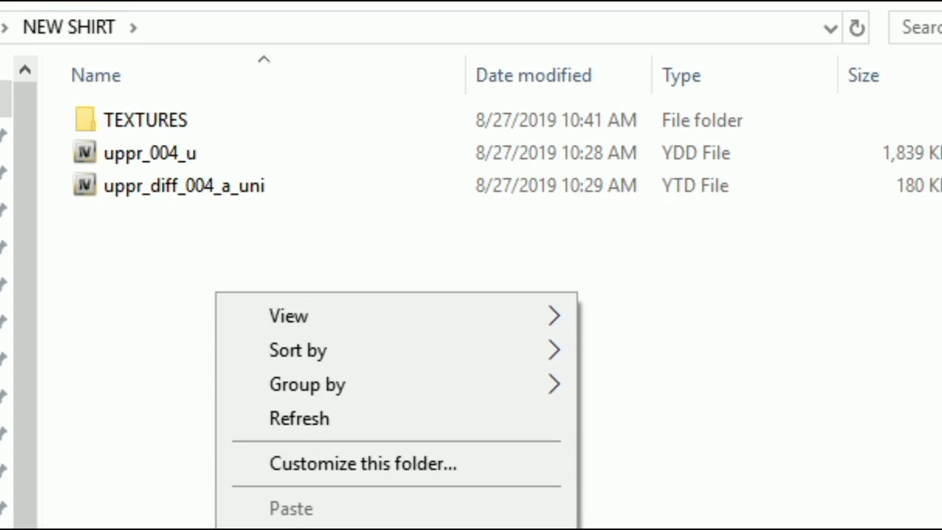
click(633, 528)
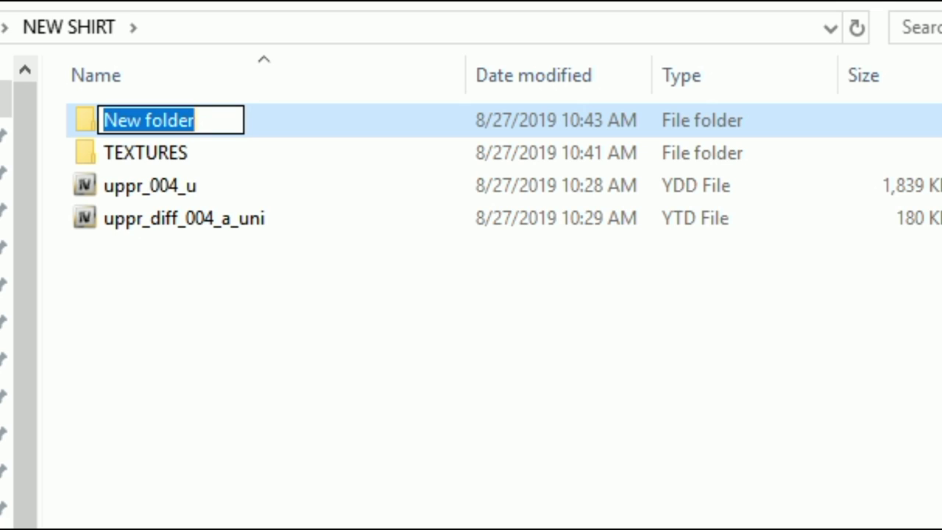
text(REMADE)
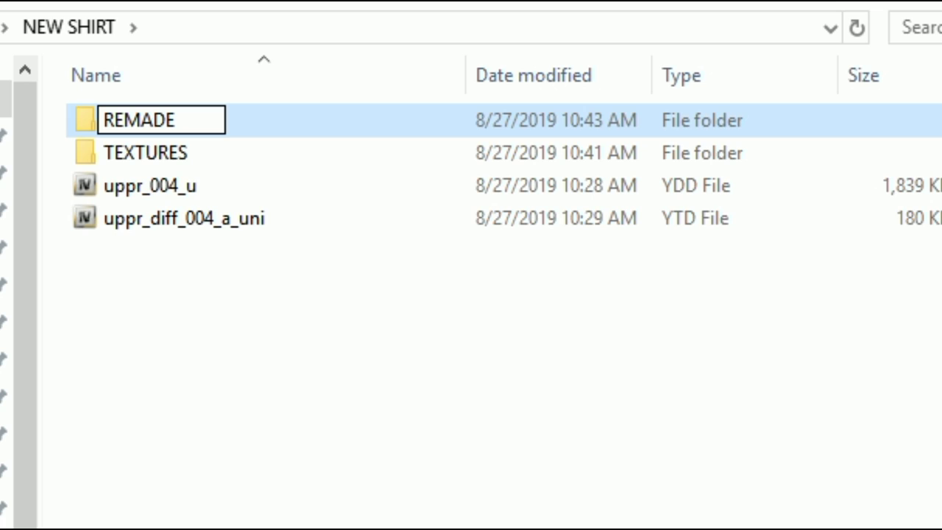
key(Return)
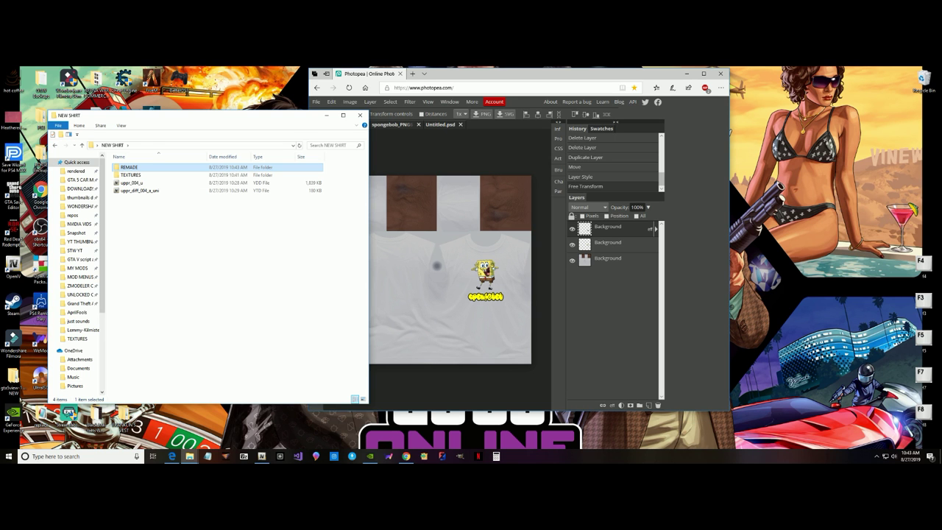
double_click(317, 120)
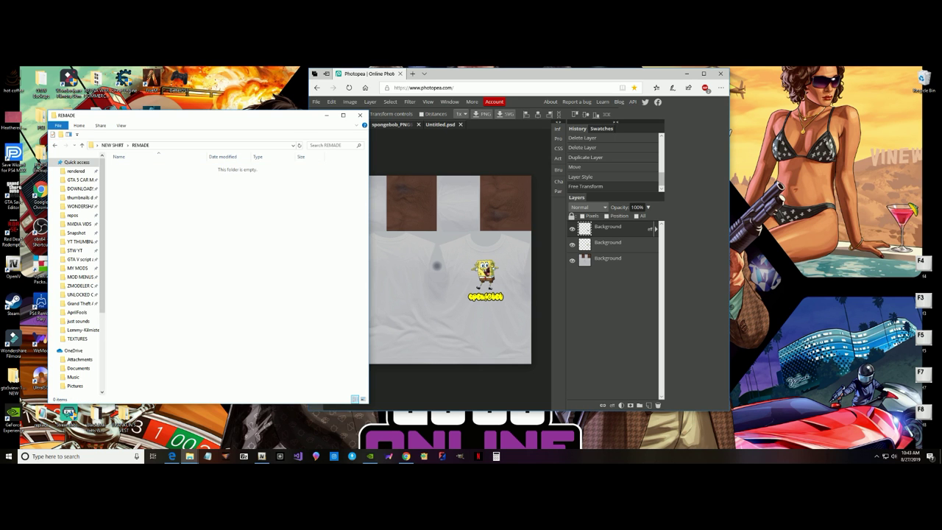
Arrange the REMADE folder window and the Photopea browser window side by side
drag(180, 116, 152, 116)
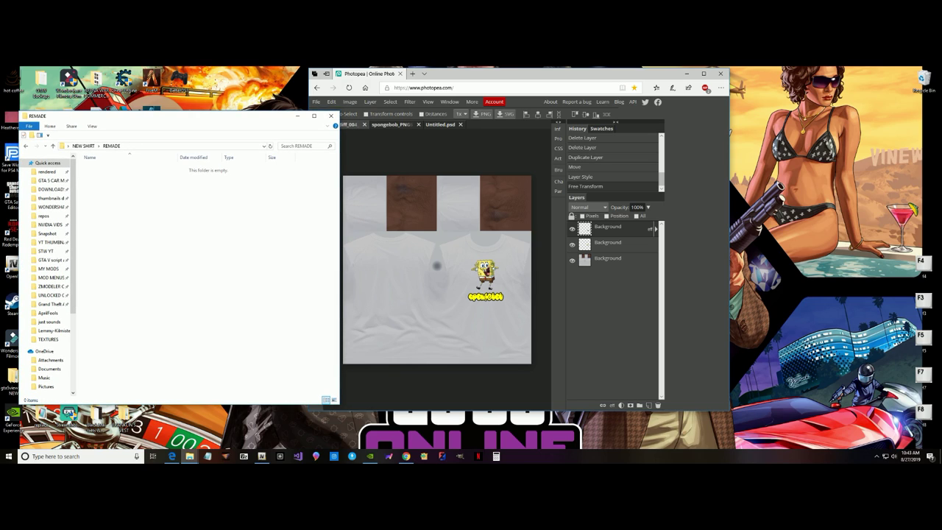
drag(526, 74, 571, 73)
right_click(360, 177)
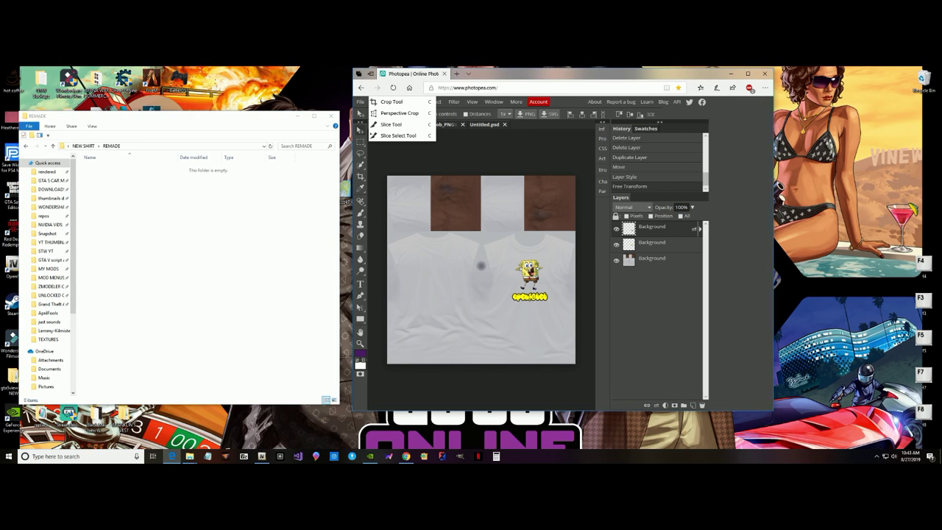
key(Escape)
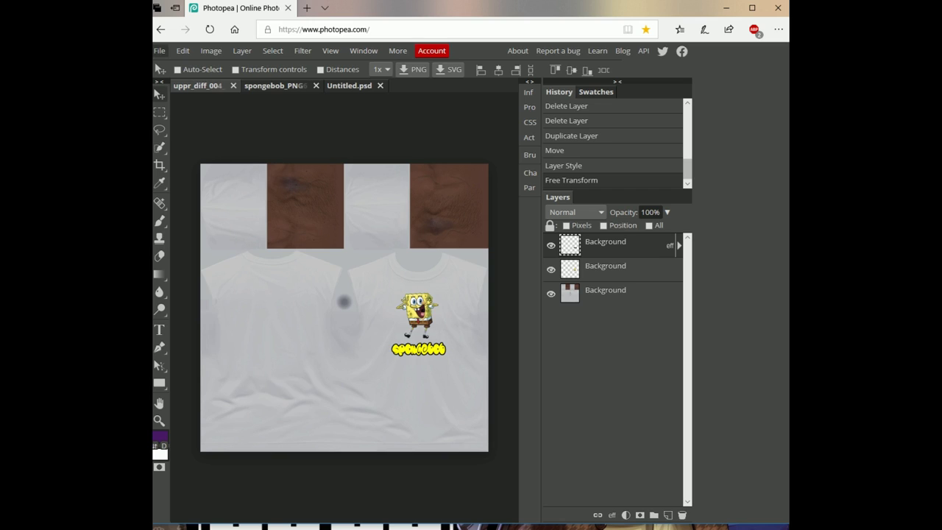
Export the finished shirt texture as a 1024 × 1024 px PNG at 100% quality
click(159, 50)
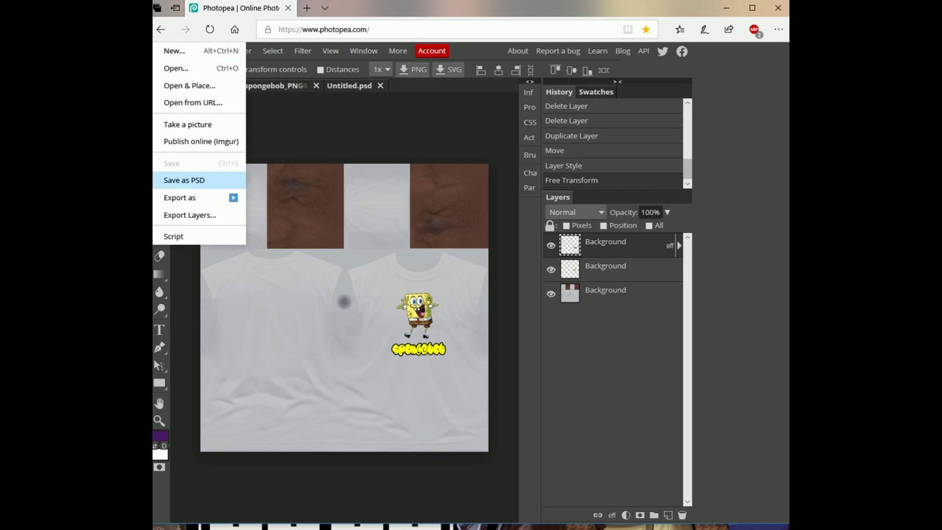
mouse_move(179, 197)
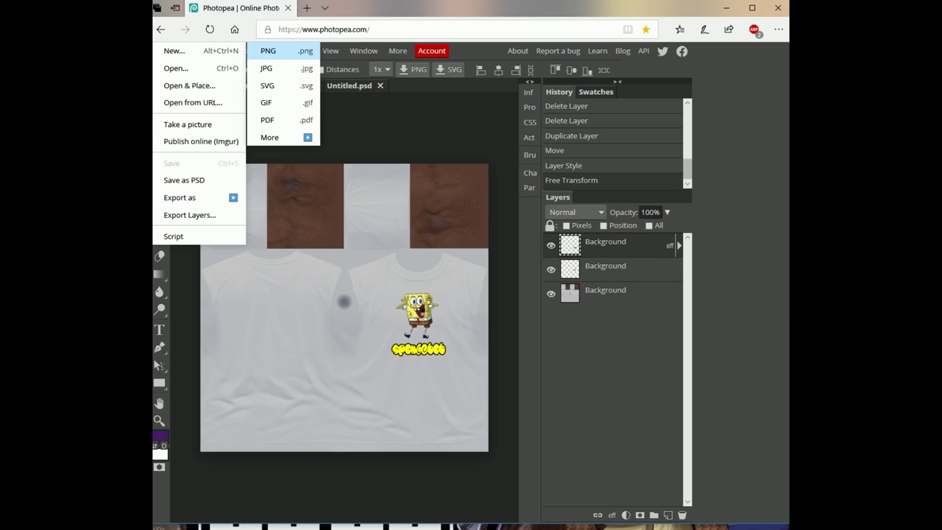
click(268, 51)
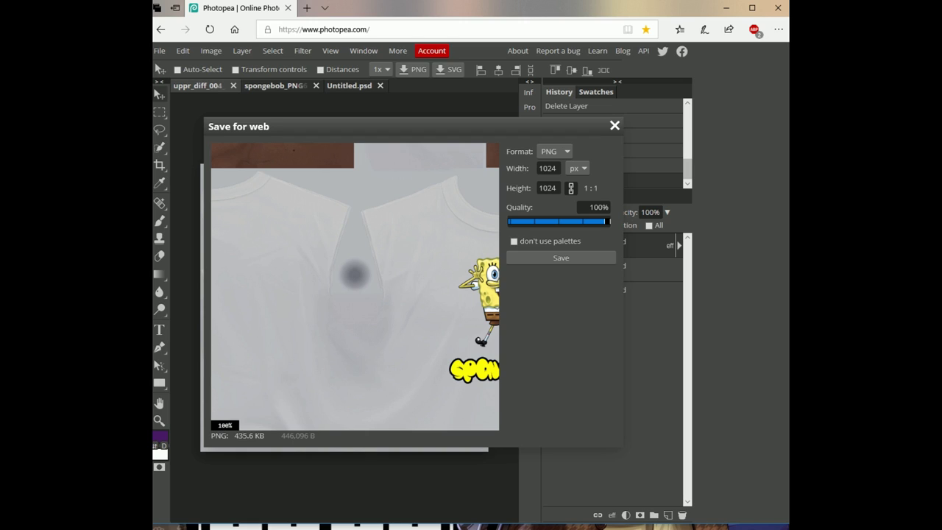
click(561, 258)
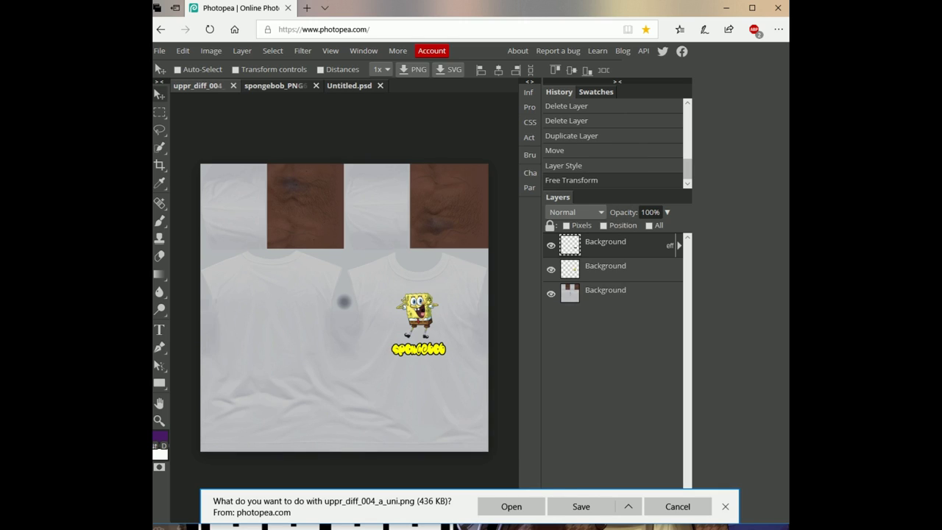
Save the exported PNG as uppr_diff_004_a_uni in the REMADE folder inside NEW SHIRT on the Desktop
click(581, 489)
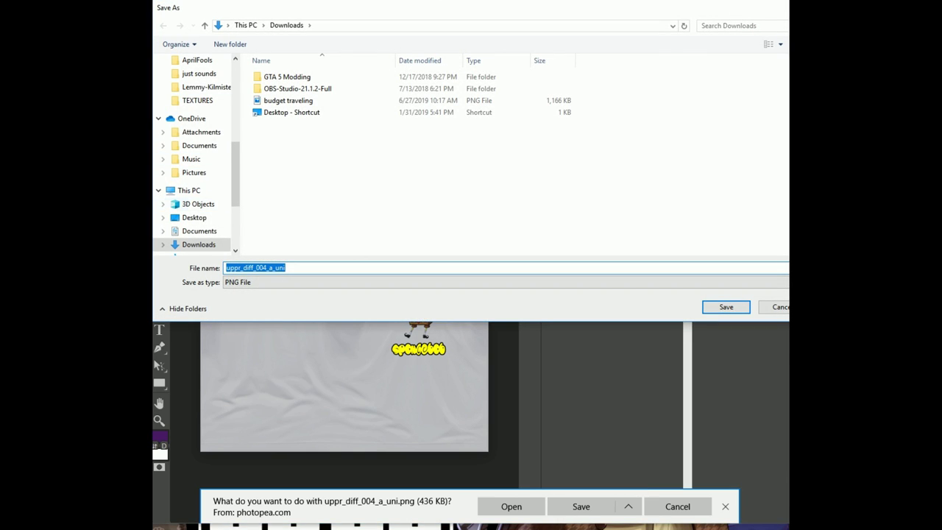
scroll(195, 173, up, 3)
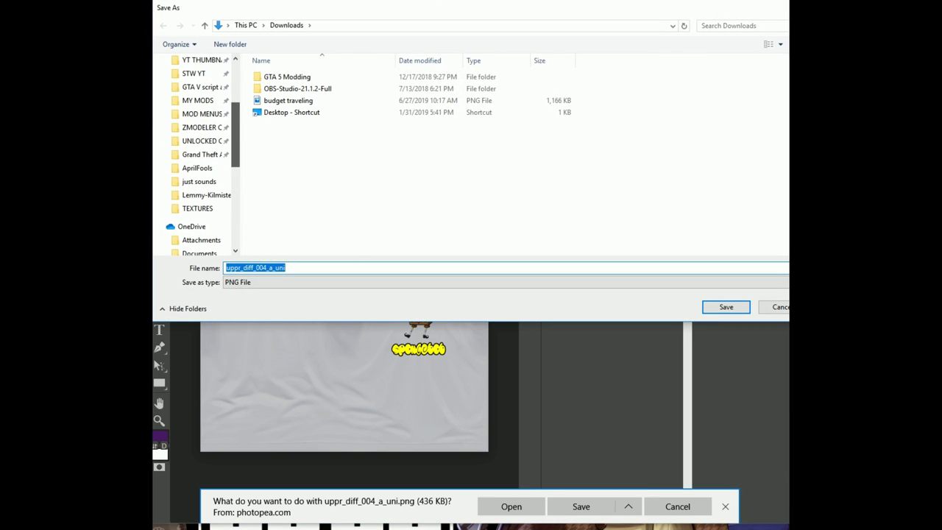
click(197, 208)
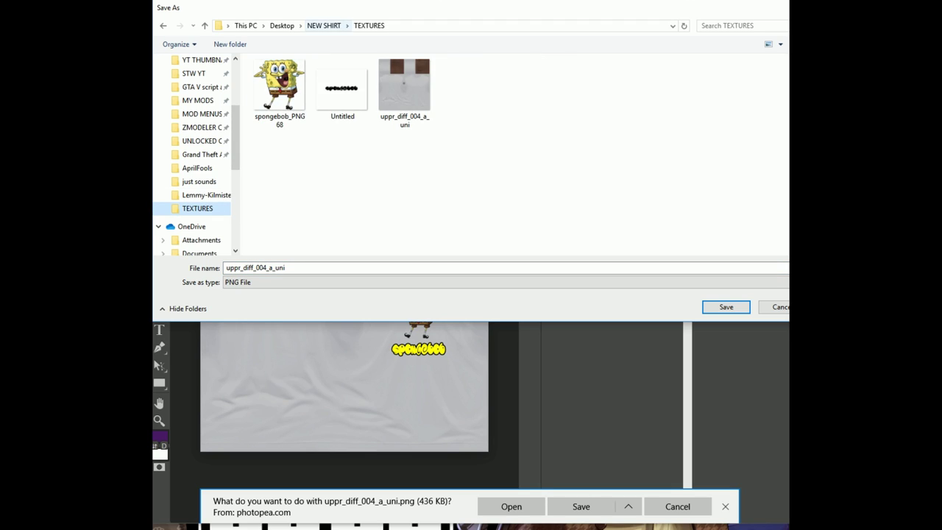
click(324, 25)
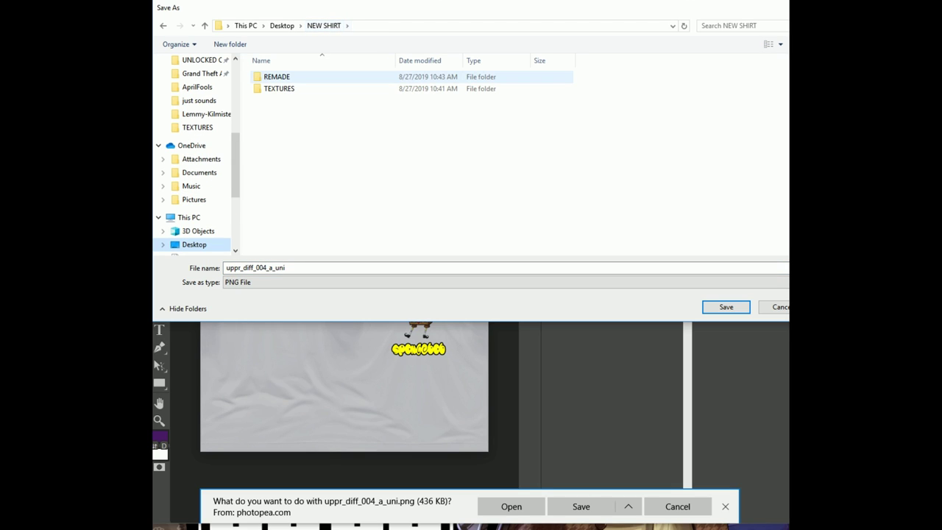
double_click(278, 76)
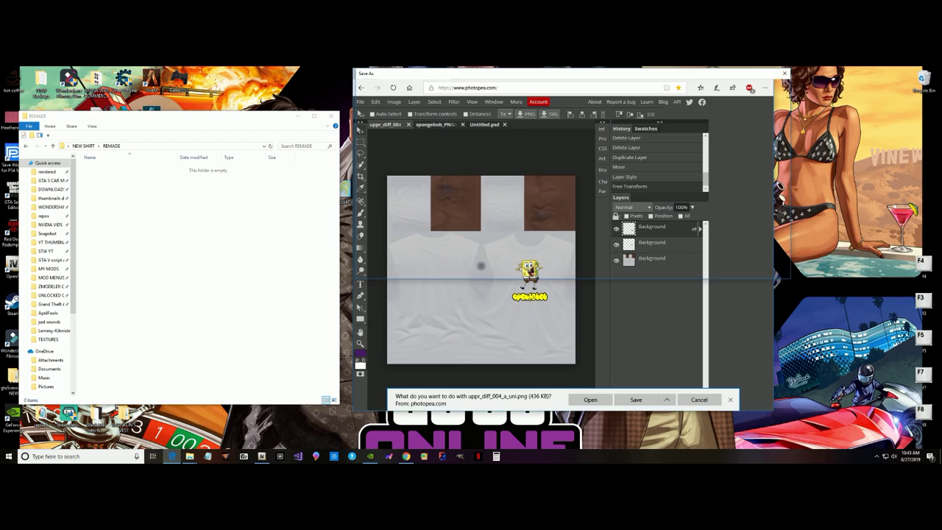
key(Return)
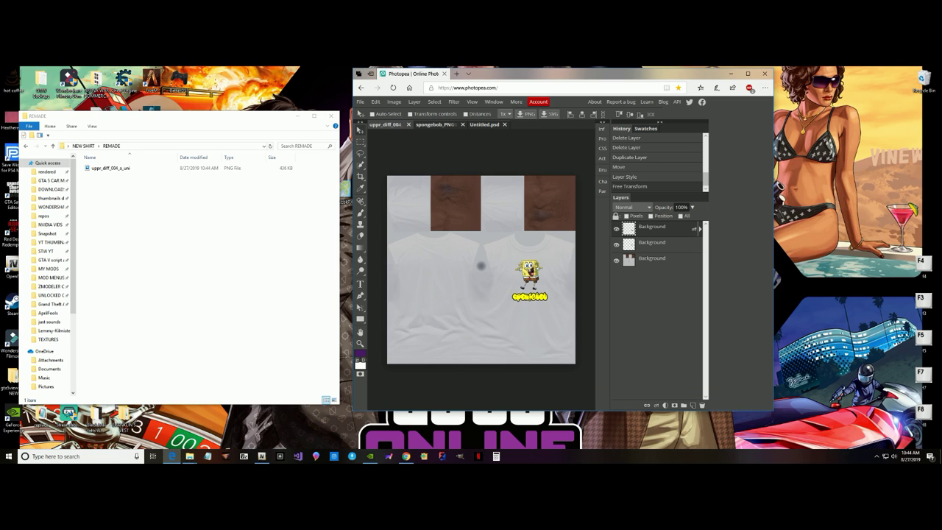
Switch to OpenIV and open the uppr_diff_004_a_uni.ytd texture dictionary in player_one
click(731, 73)
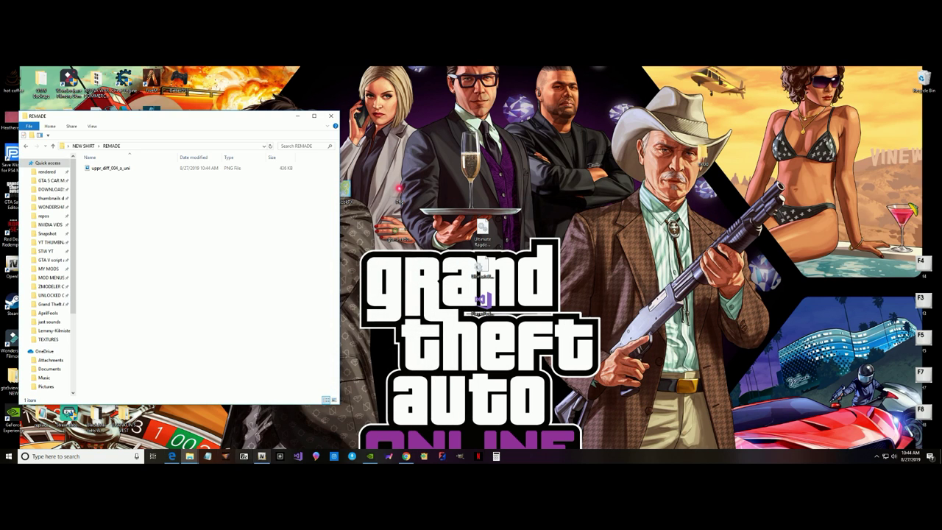
click(261, 456)
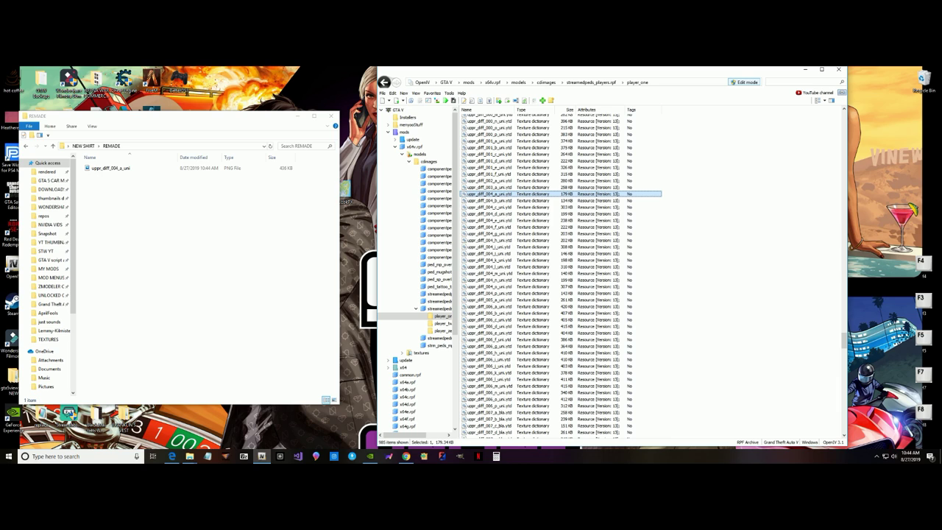
double_click(490, 194)
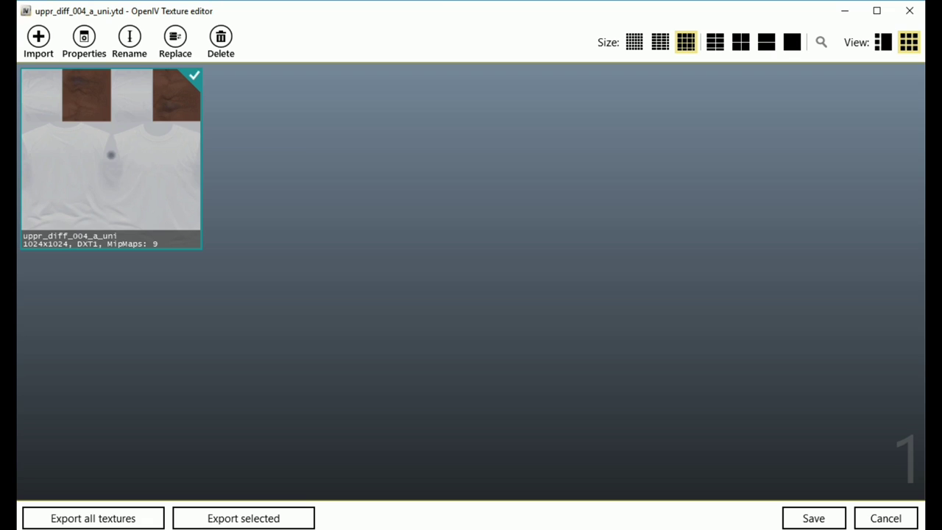
Examine the MipMap level and pixel format options of the uppr_diff_004_a_uni texture, then cancel the properties
click(84, 37)
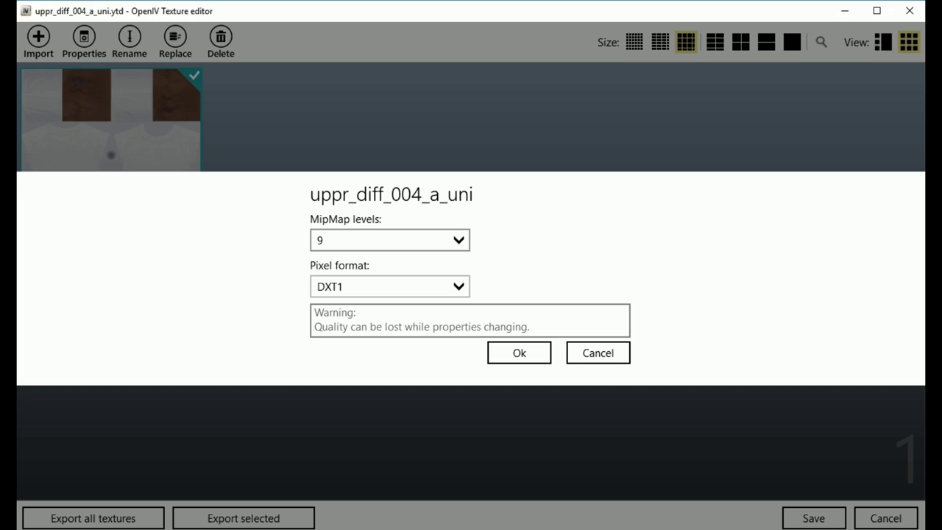
click(390, 240)
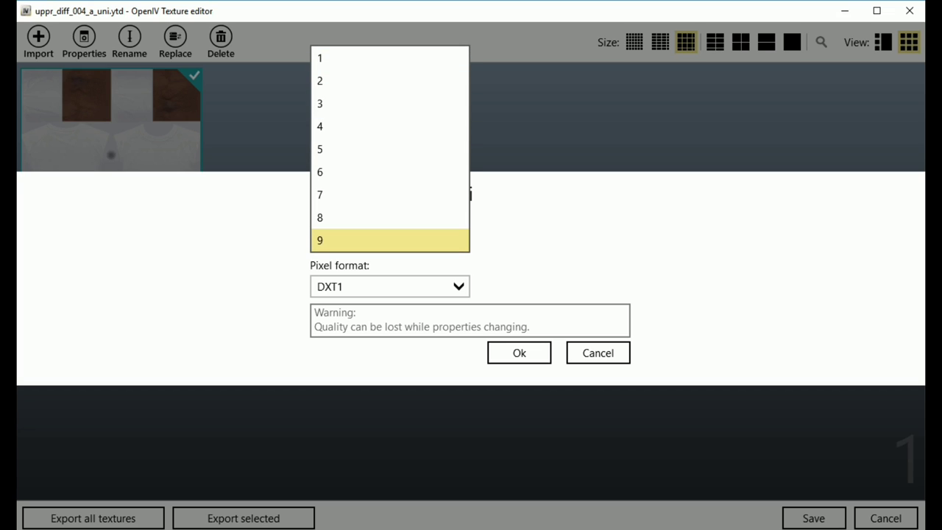
click(390, 240)
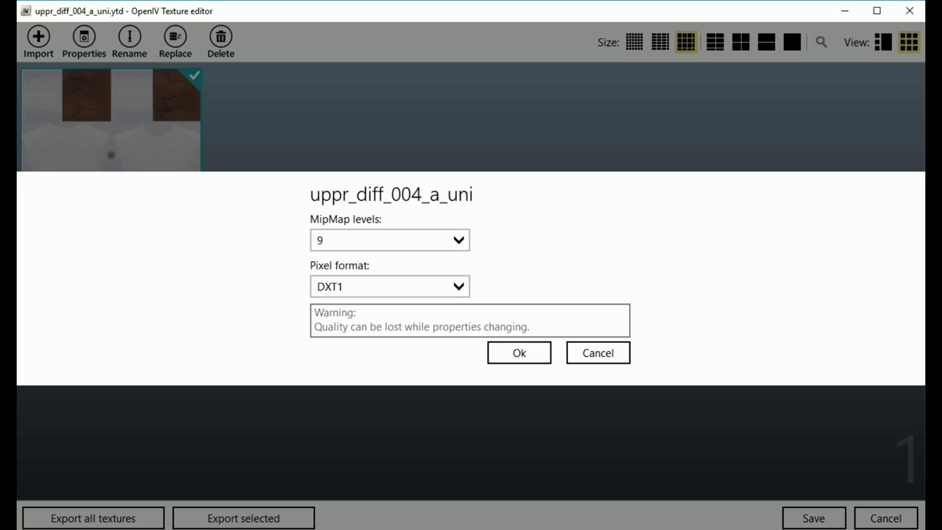
click(390, 286)
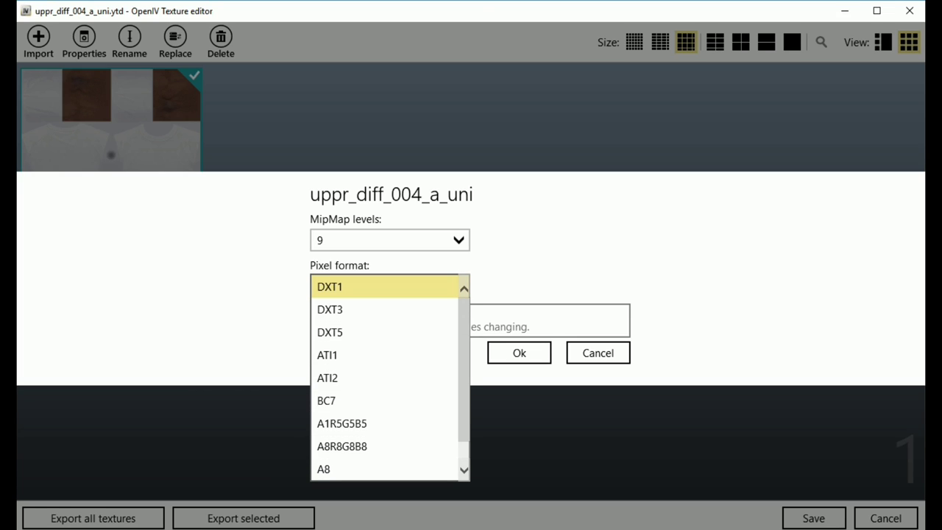
click(545, 272)
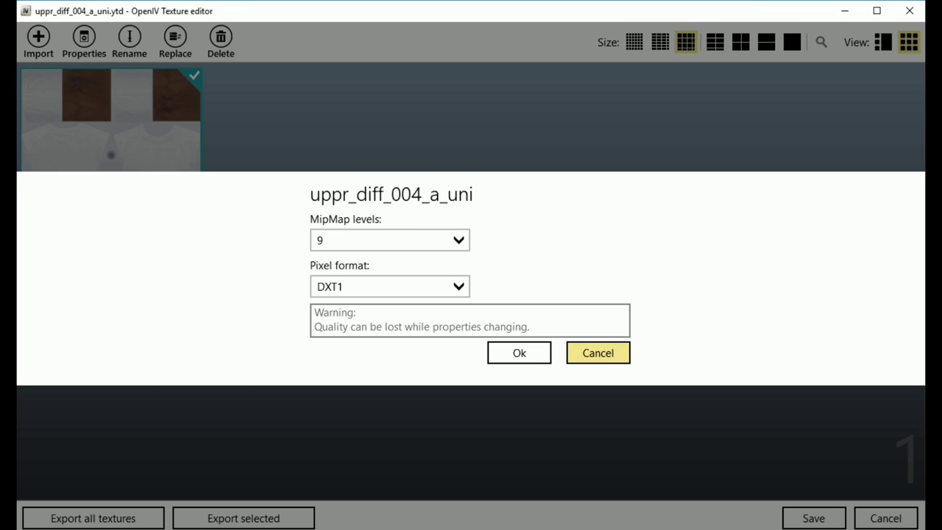
click(599, 353)
click(598, 352)
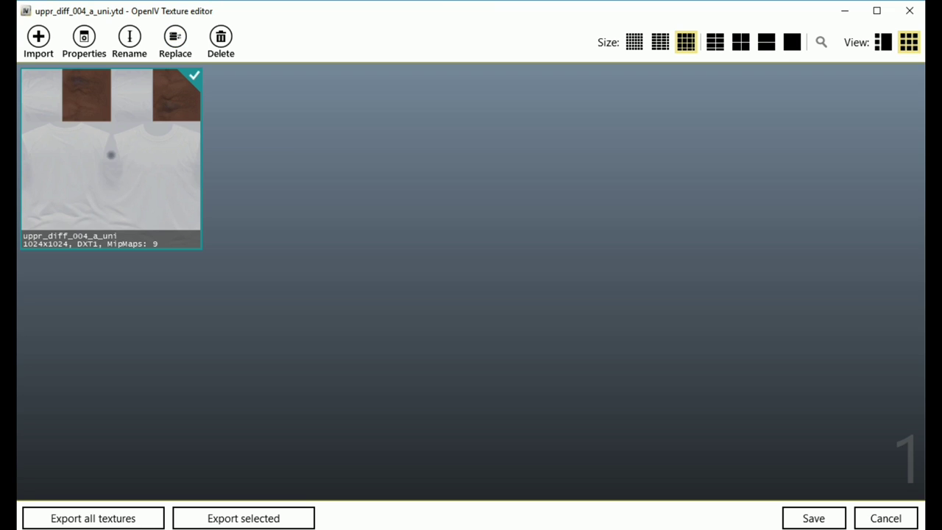
Replace the texture with the uppr_diff_004_a_uni image from the REMADE folder in NEW SHIRT and save the texture dictionary
click(175, 42)
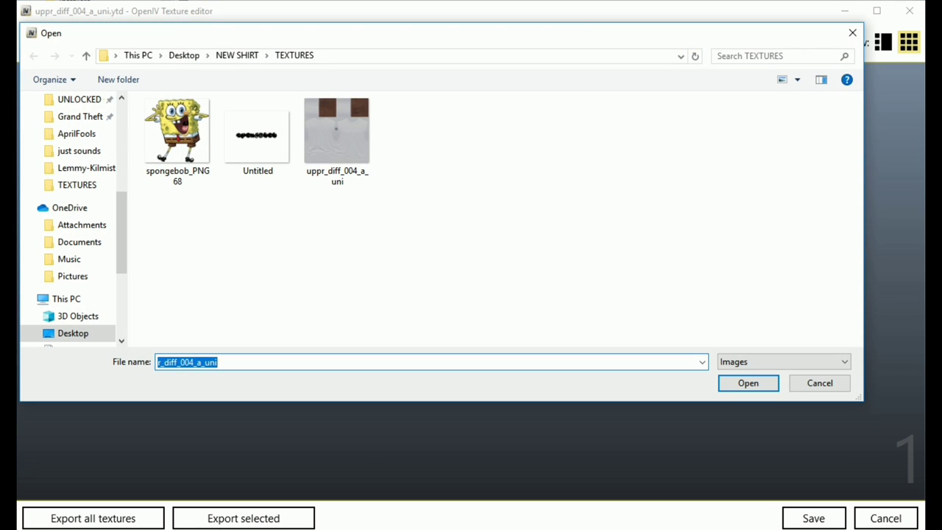
click(237, 55)
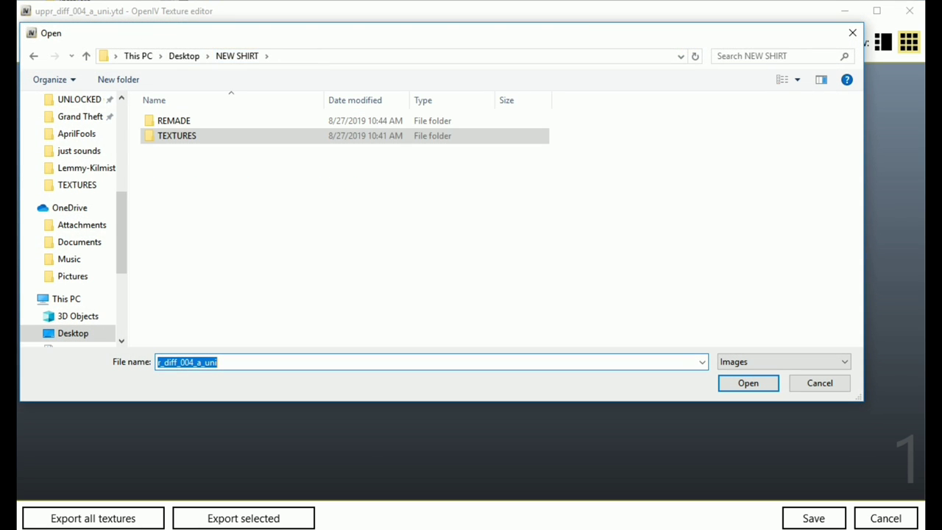
double_click(174, 121)
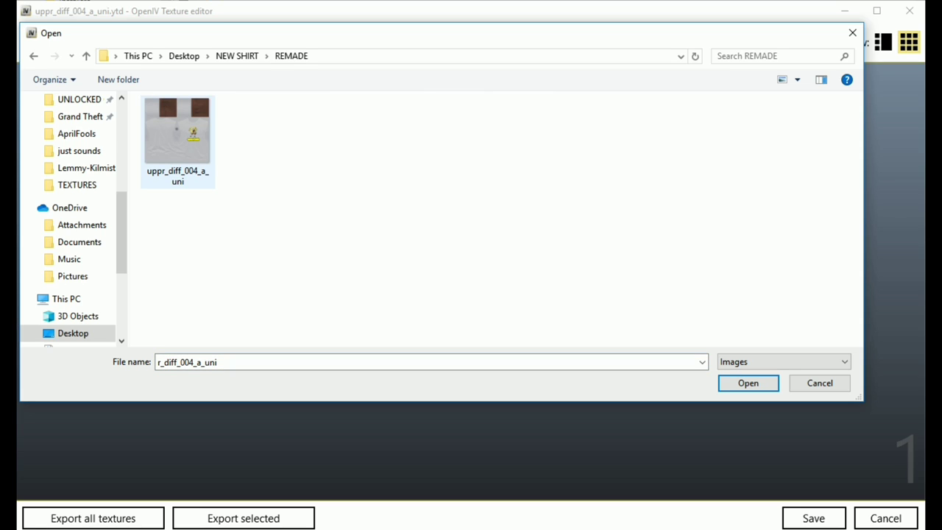
click(177, 136)
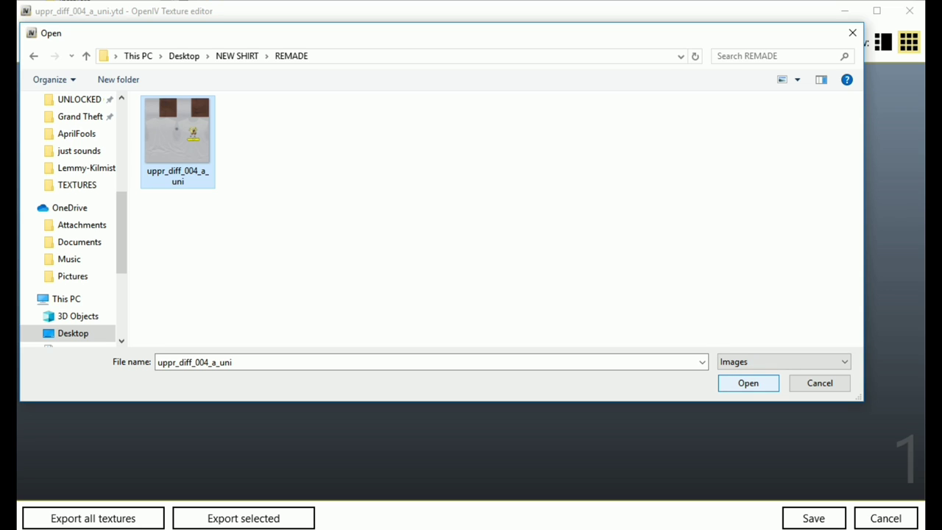
click(748, 383)
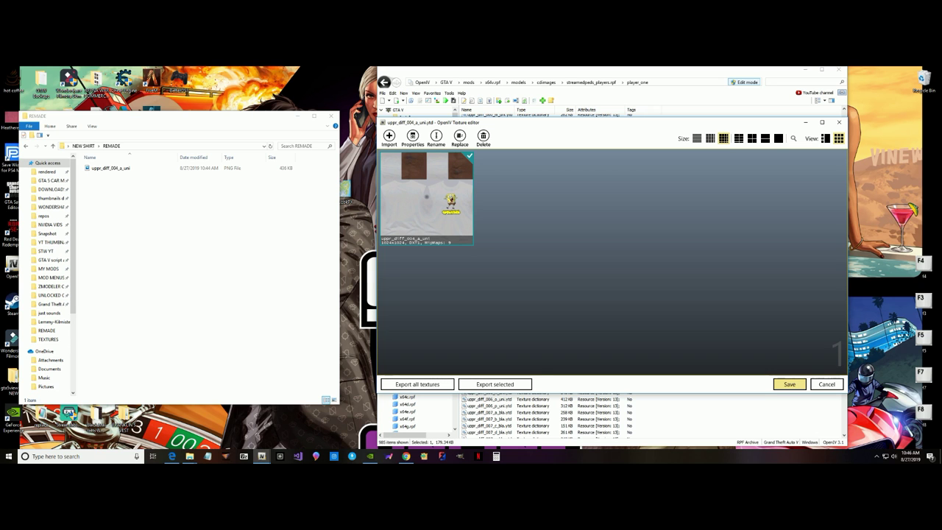
click(789, 385)
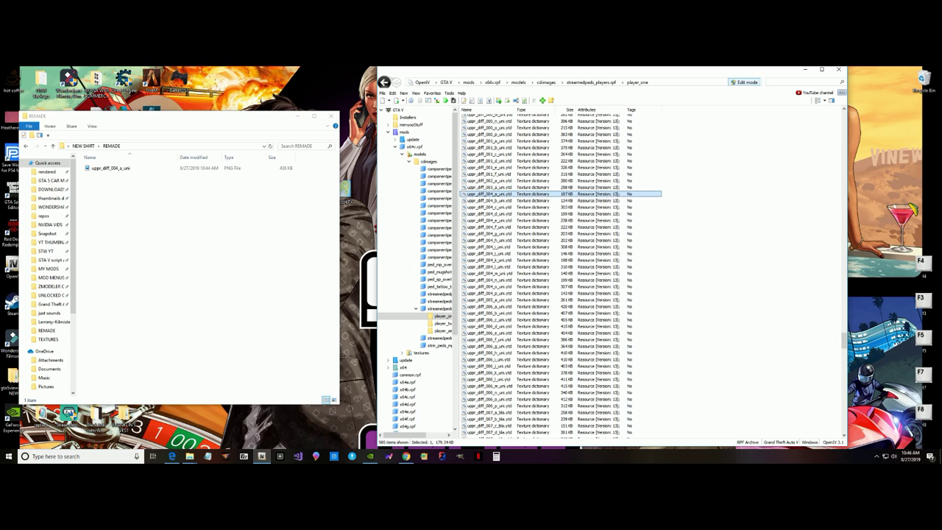
Open the uppr_004_u.ydd model in player_one and inspect the shirt's front with the new texture
scroll(561, 276, up, 7)
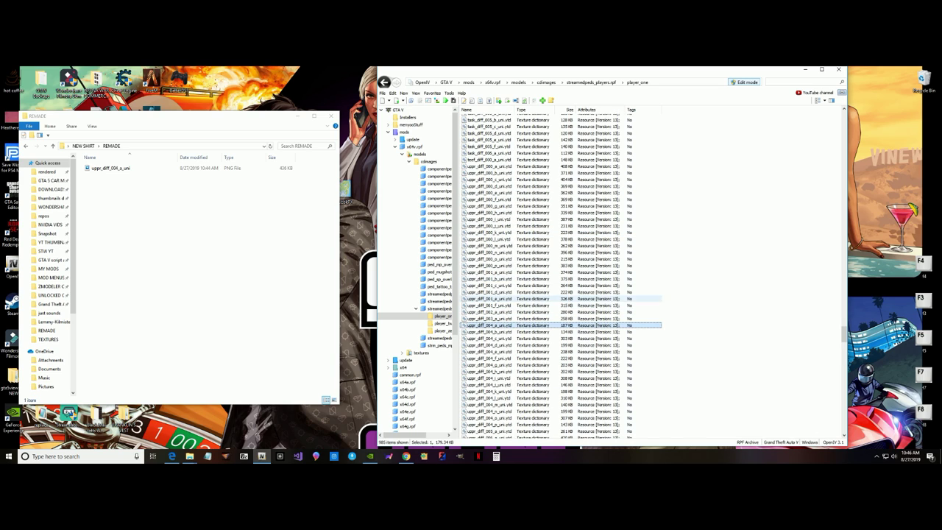
drag(845, 335, 844, 158)
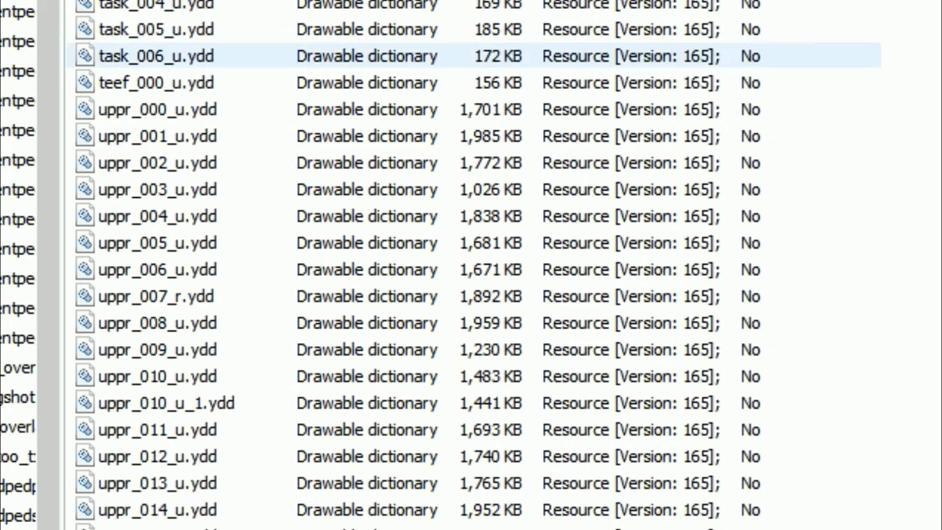
click(619, 216)
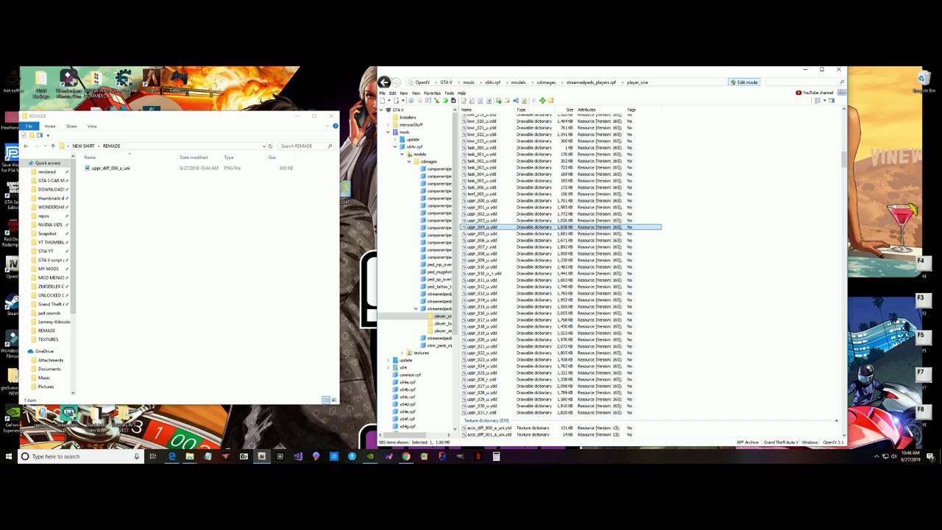
double_click(483, 228)
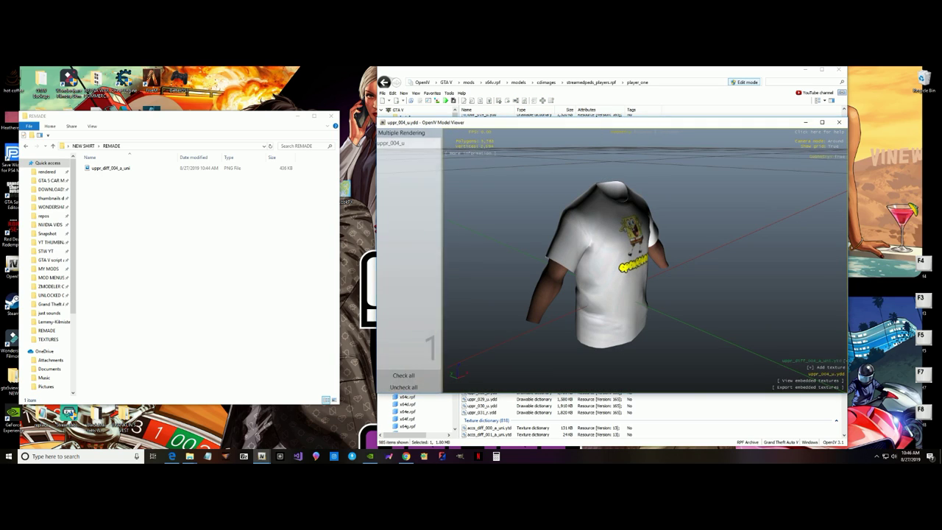
mouse_move(618, 272)
mouse_down()
mouse_move(636, 274)
mouse_move(563, 254)
mouse_move(647, 283)
mouse_move(595, 266)
mouse_move(627, 269)
mouse_move(541, 287)
mouse_move(612, 285)
mouse_move(549, 287)
mouse_move(612, 262)
mouse_move(603, 260)
mouse_move(576, 279)
mouse_move(740, 246)
mouse_move(692, 263)
mouse_move(734, 271)
mouse_move(642, 269)
mouse_move(598, 254)
mouse_move(639, 257)
mouse_move(629, 247)
mouse_move(615, 257)
mouse_up()
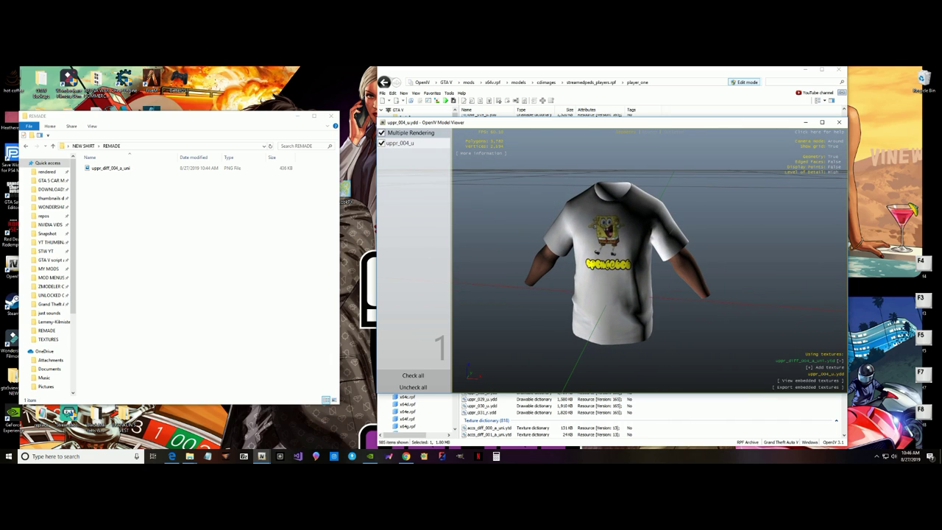
click(839, 122)
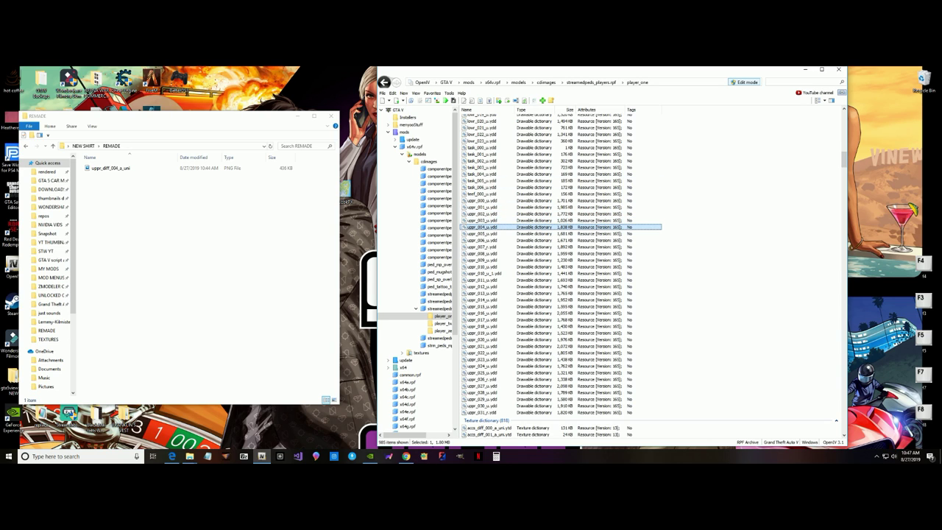
Reopen uppr_diff_004_a_uni.ytd in the file list to check the texture stored in it
scroll(646, 276, down, 15)
scroll(646, 276, down, 20)
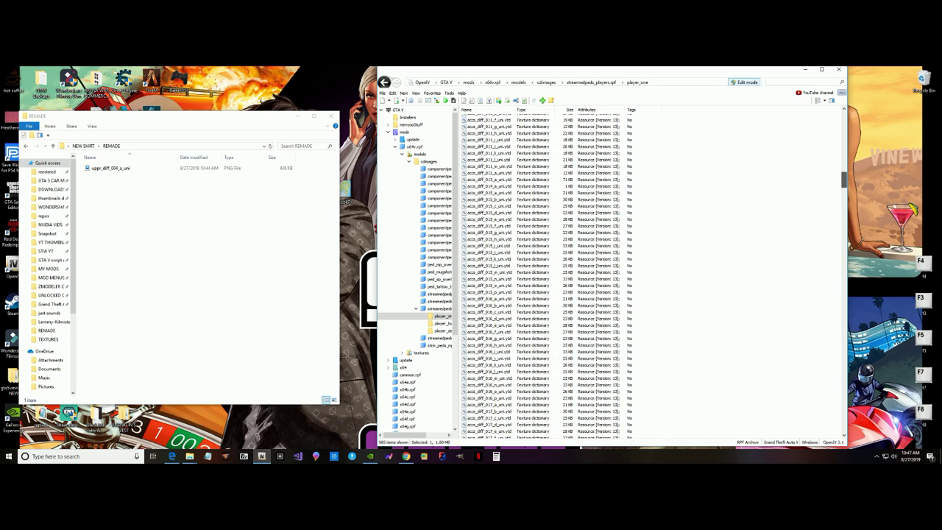
scroll(645, 276, down, 20)
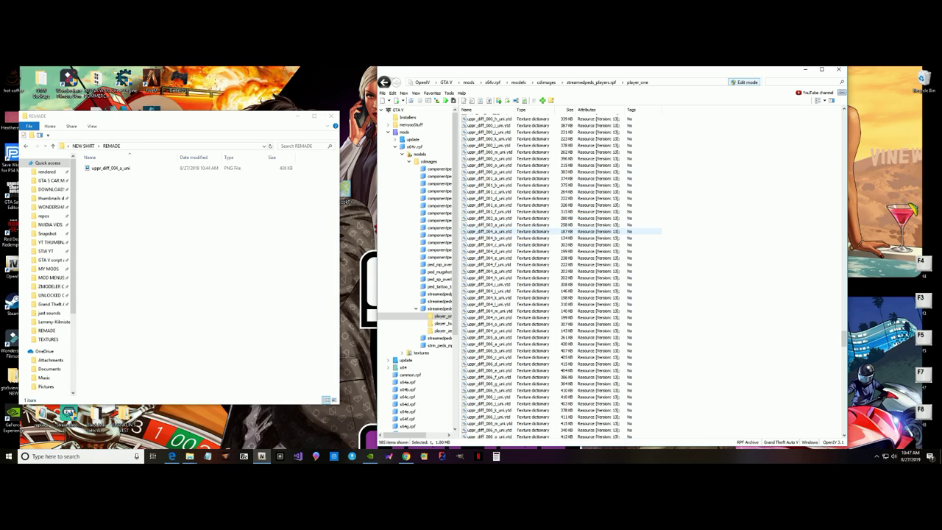
click(490, 231)
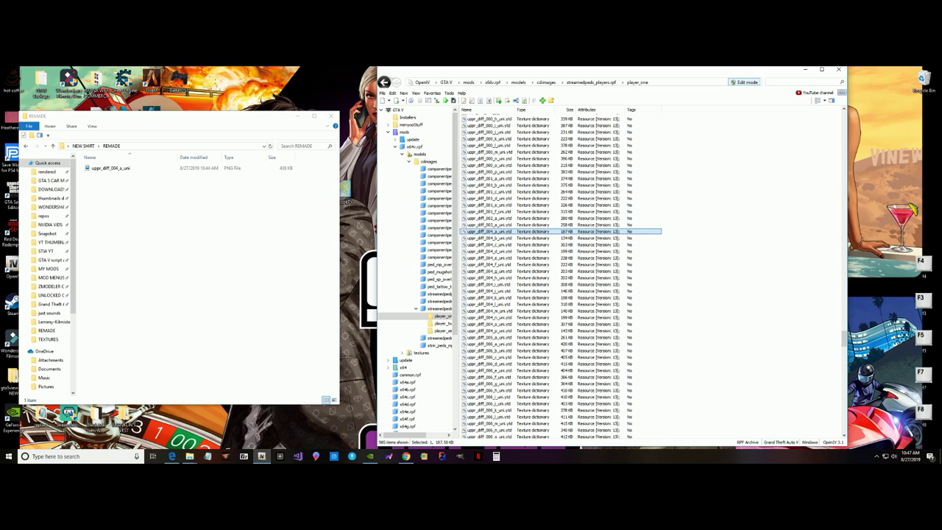
double_click(490, 231)
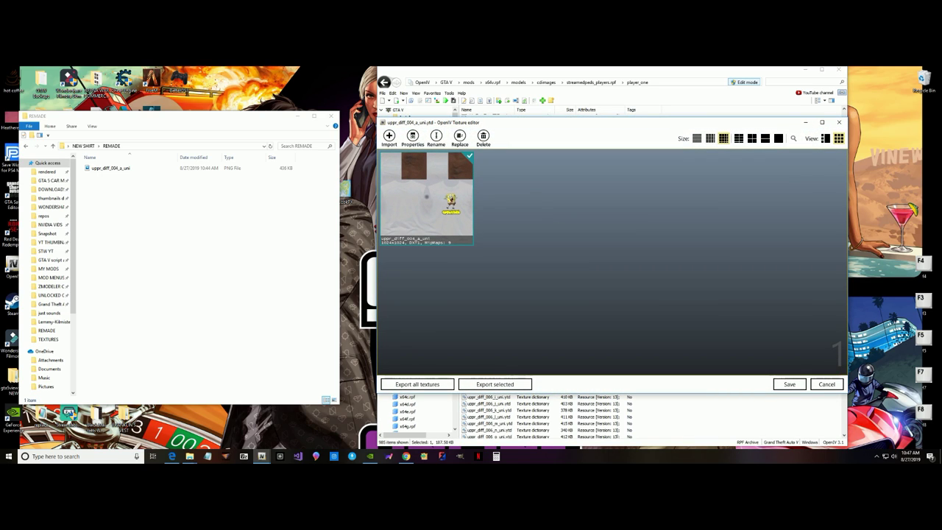
click(839, 122)
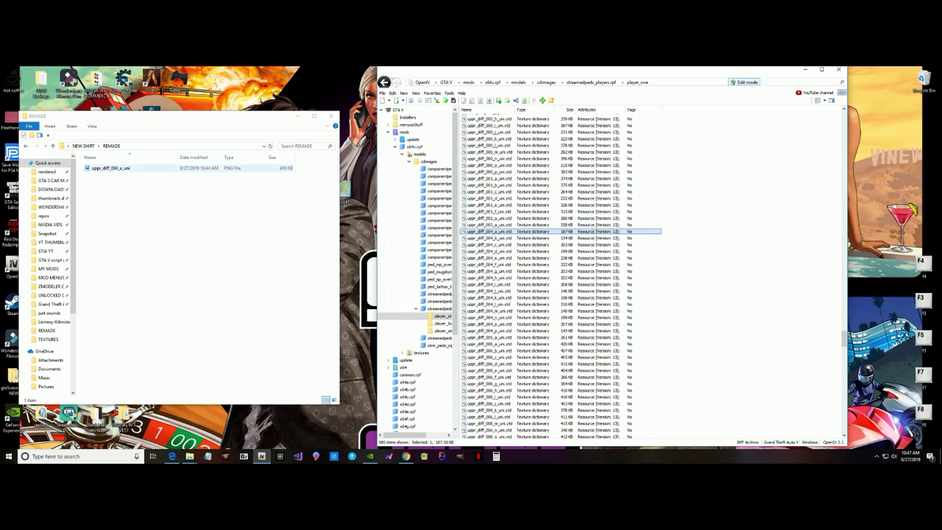
In File Explorer, create a folder named ORIGINAL inside the NEW SHIRT folder
click(88, 146)
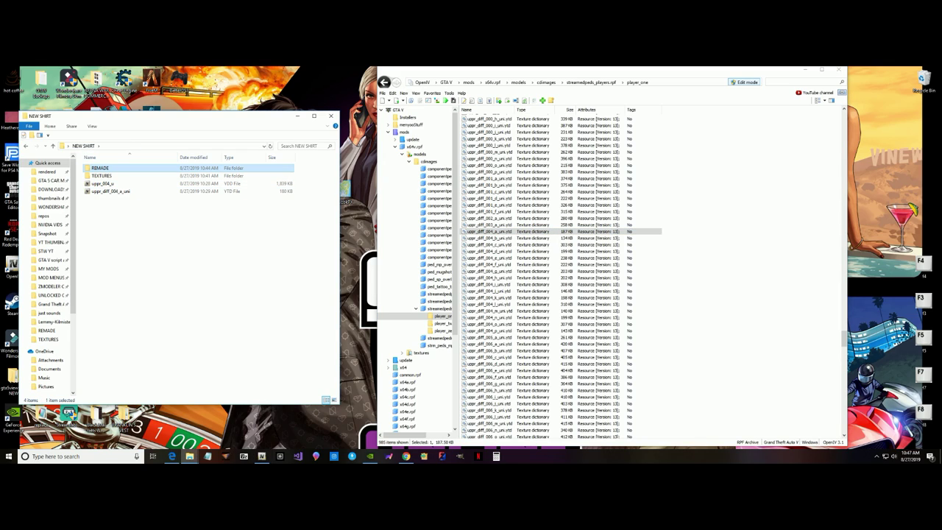
click(112, 191)
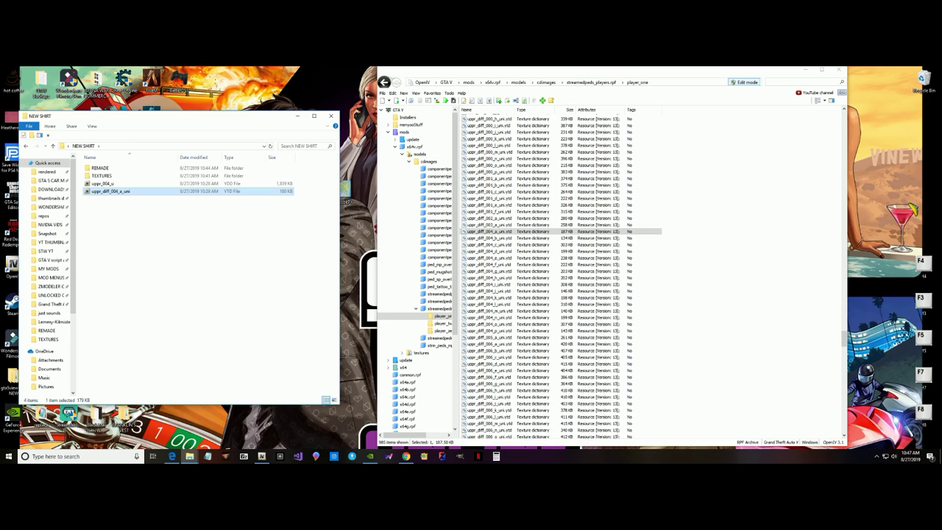
right_click(143, 205)
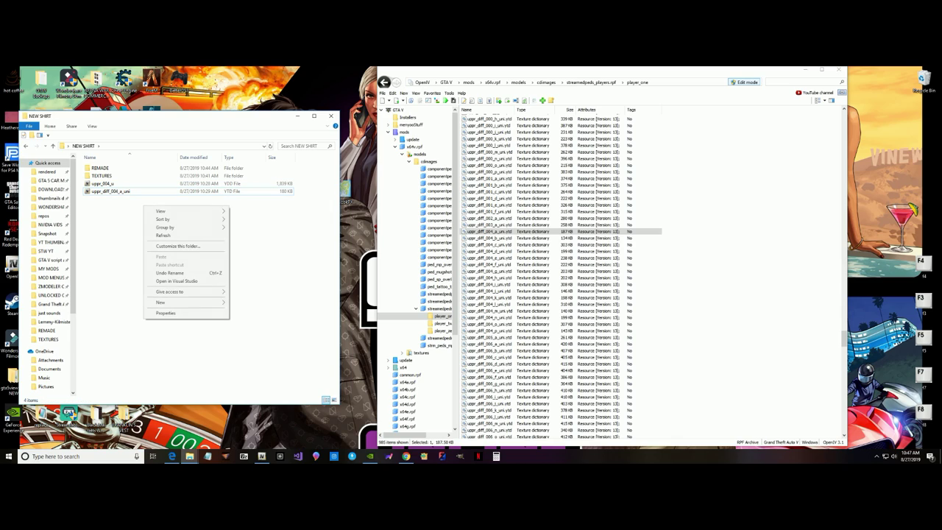
mouse_move(188, 302)
click(250, 301)
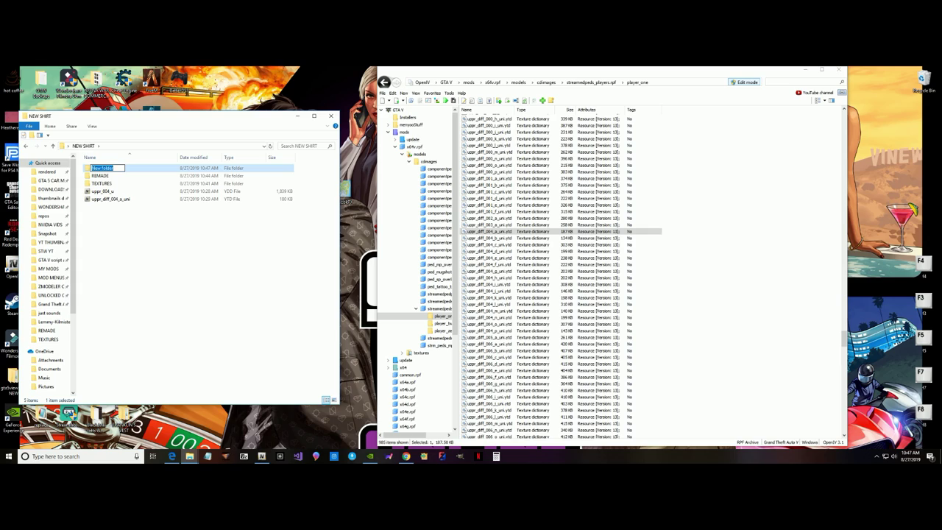
text(ORIGINAL)
key(Return)
Copy the uppr_004_u and uppr_diff_004_a_uni files into the ORIGINAL folder, check its contents, and return to NEW SHIRT
drag(157, 207, 137, 191)
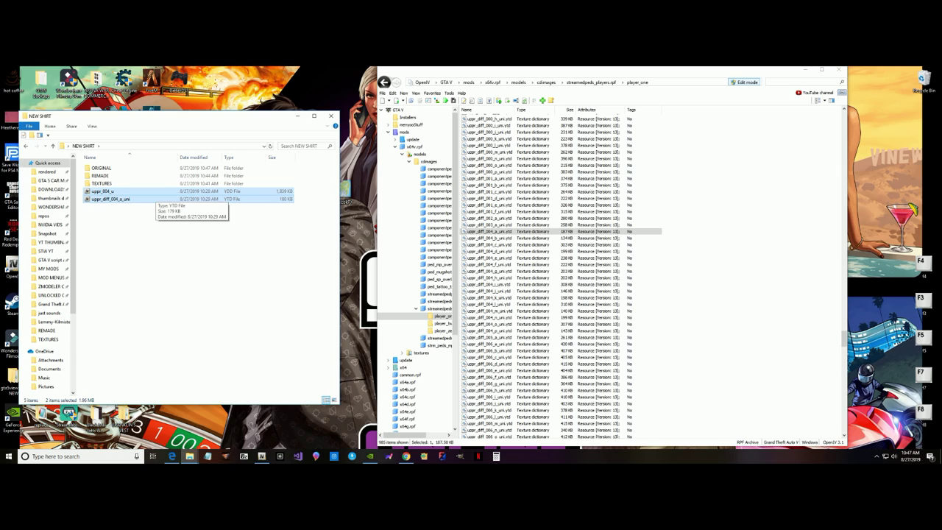
drag(157, 199, 137, 168)
double_click(137, 168)
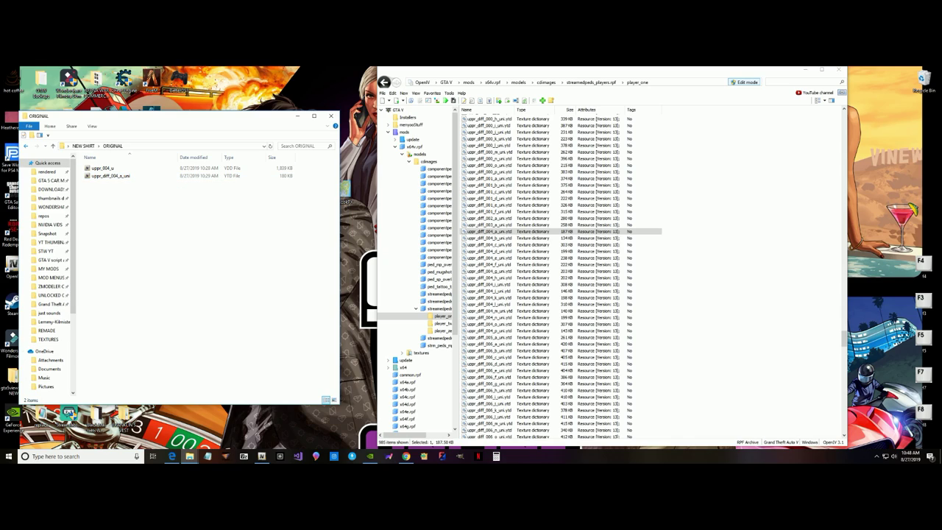
click(26, 146)
Copy the edited uppr_diff_004_a_uni.ytd from player_one into the NEW SHIRT folder, replacing the file already there
click(111, 199)
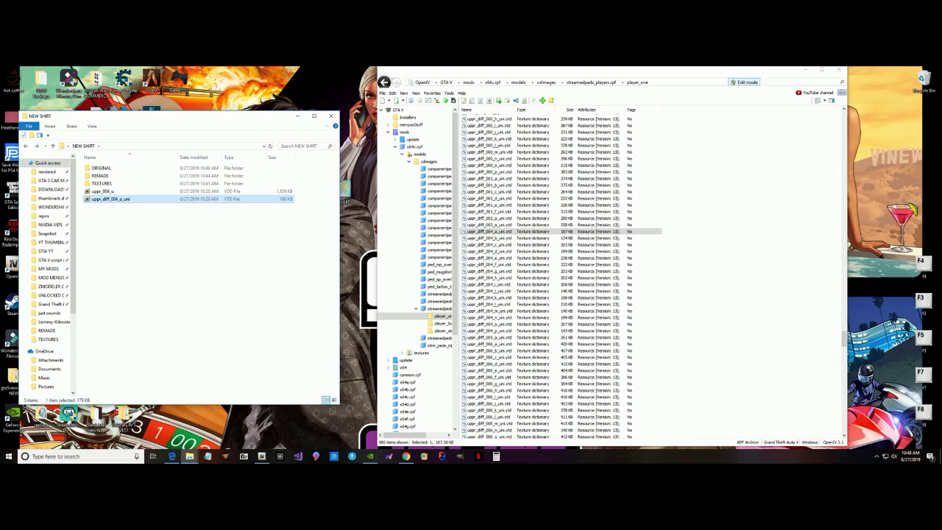
click(489, 231)
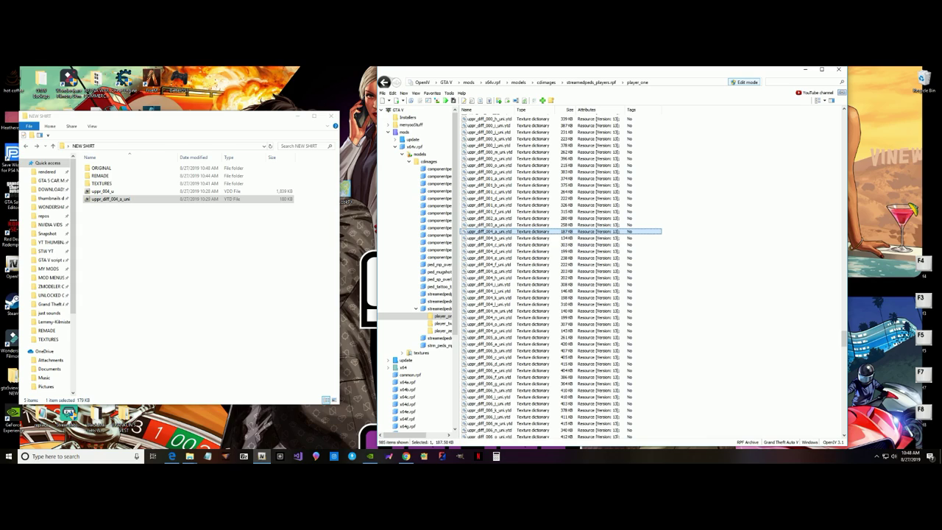
drag(111, 199, 515, 244)
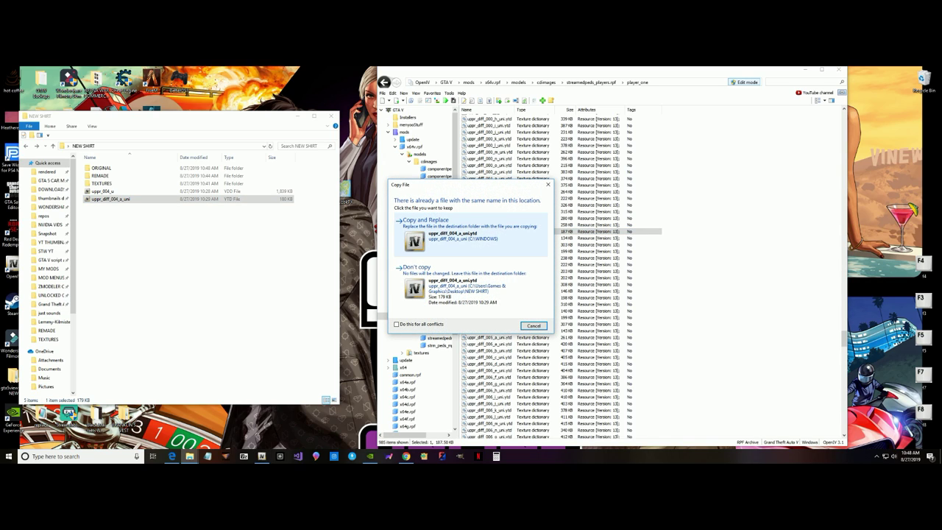
click(425, 221)
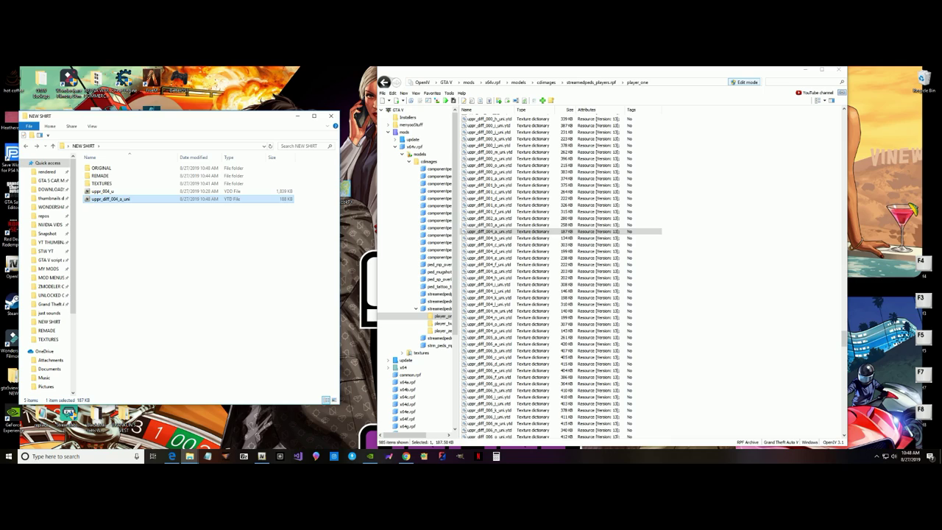
Open the uppr_diff_004_a_uni copy in NEW SHIRT and the one in player_one to compare their shirt textures
key(Return)
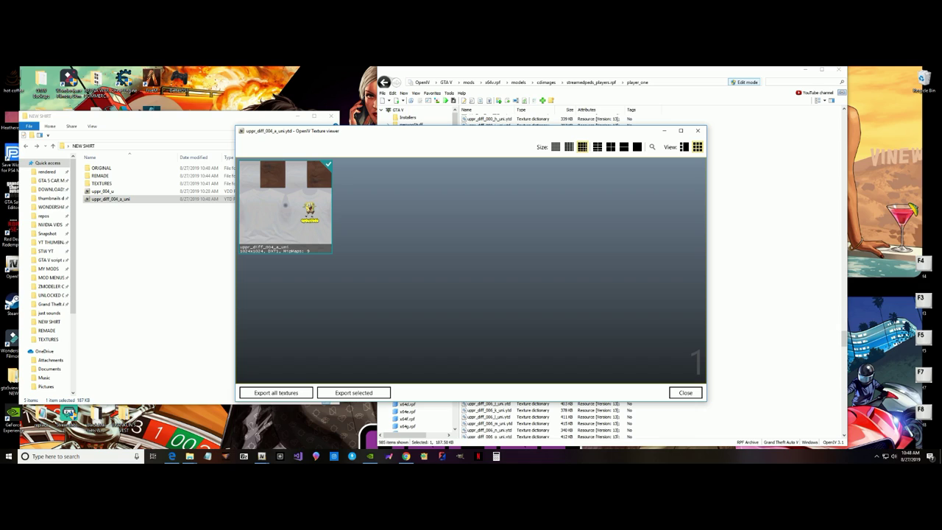
click(697, 131)
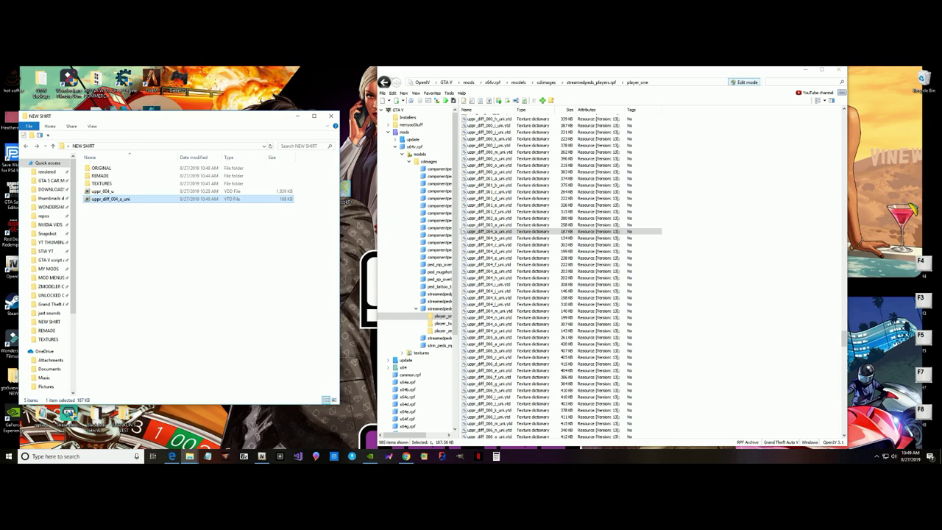
click(640, 231)
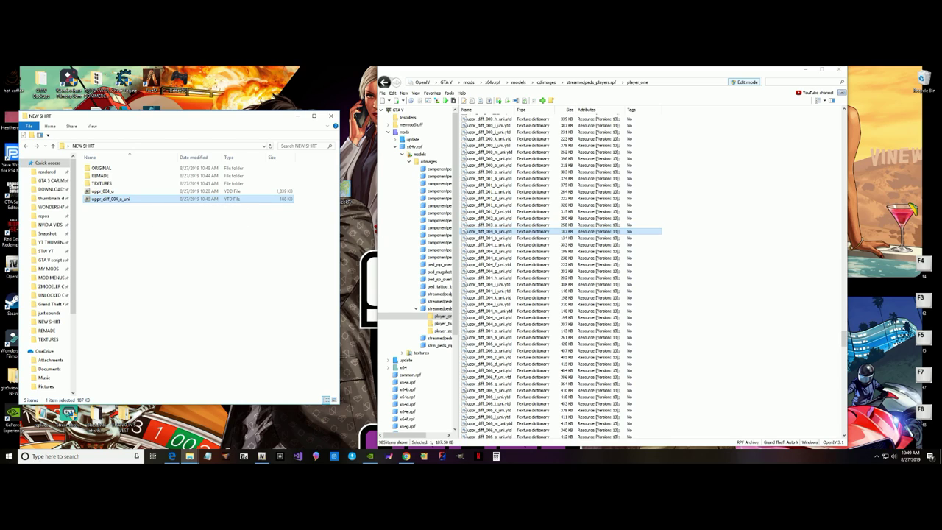
double_click(500, 232)
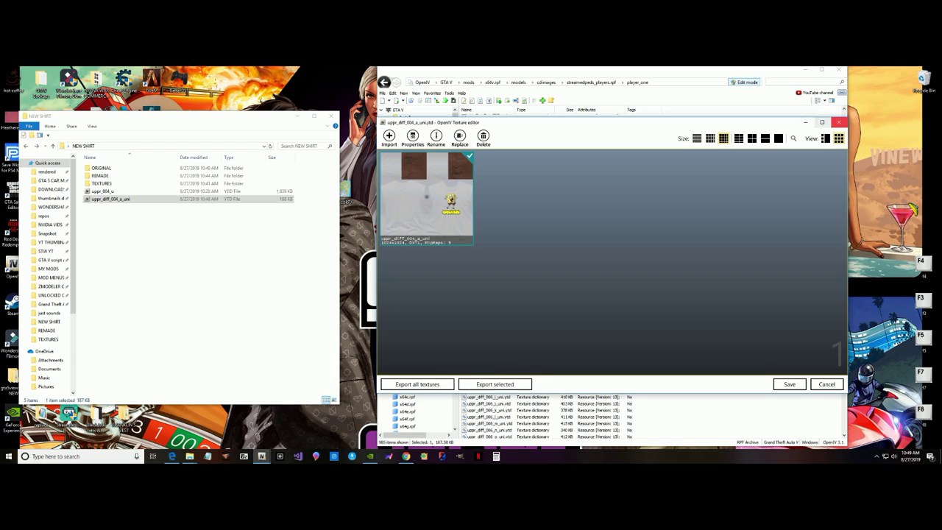
click(839, 122)
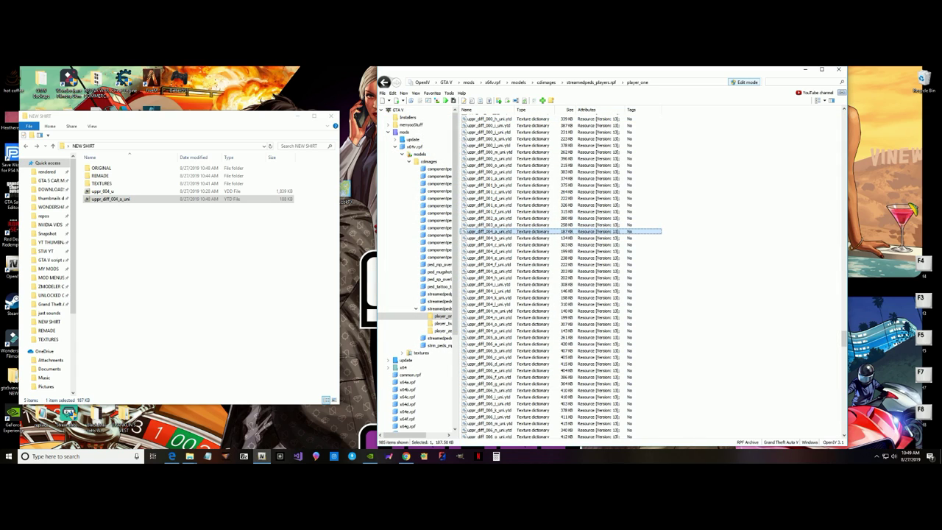
Close all open archives, exit OpenIV, and minimize the NEW SHIRT folder window
click(382, 92)
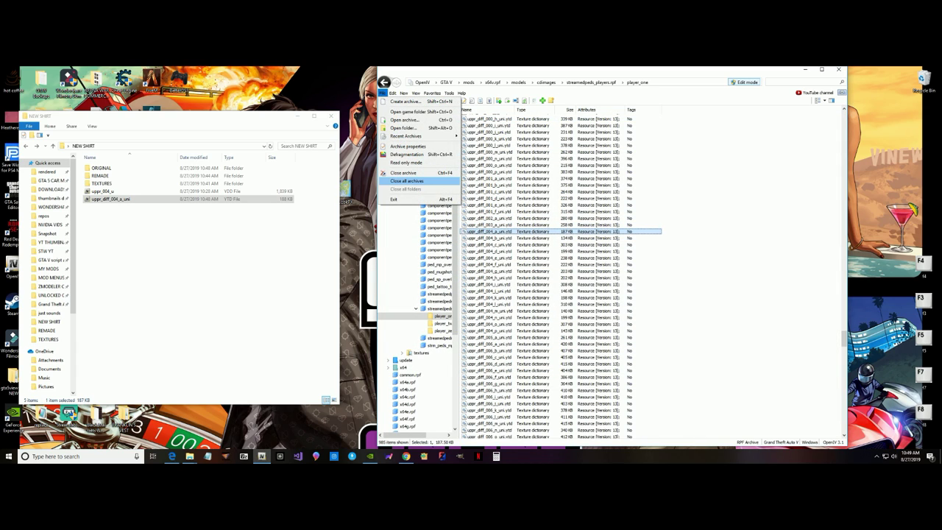
click(407, 180)
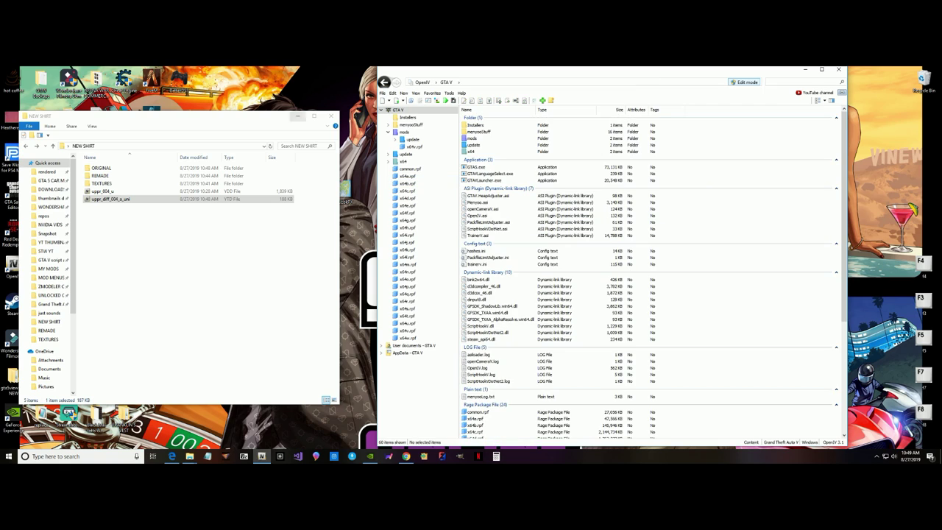
click(839, 70)
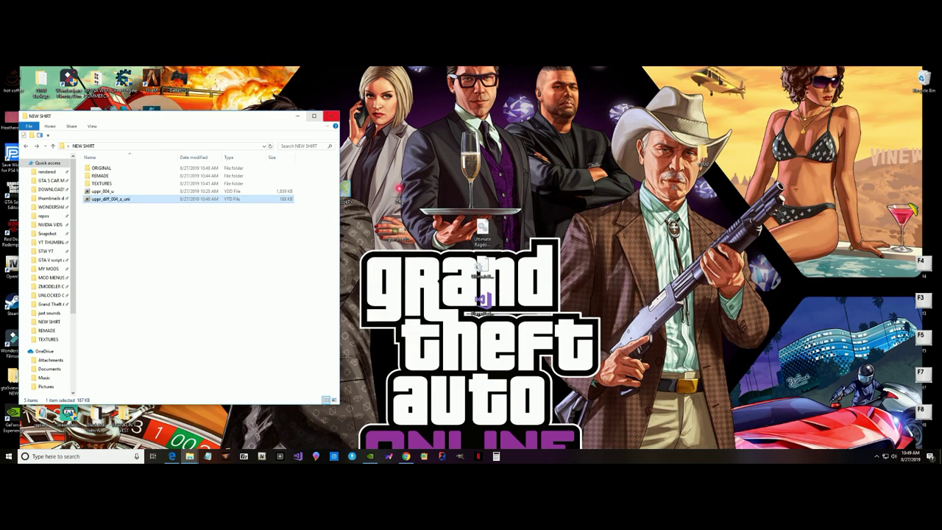
click(297, 115)
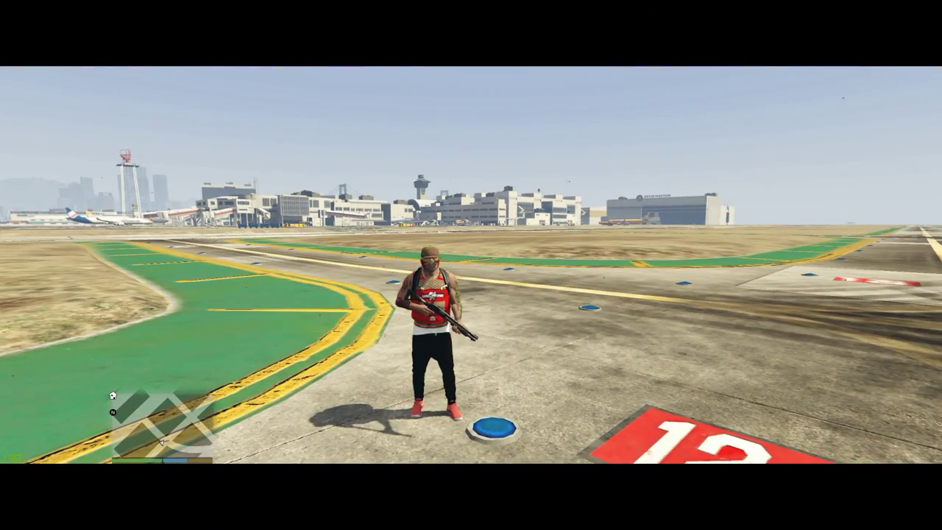
In Grand Theft Auto V, bring up the trainer and enter its Model Spawning section
key(F3)
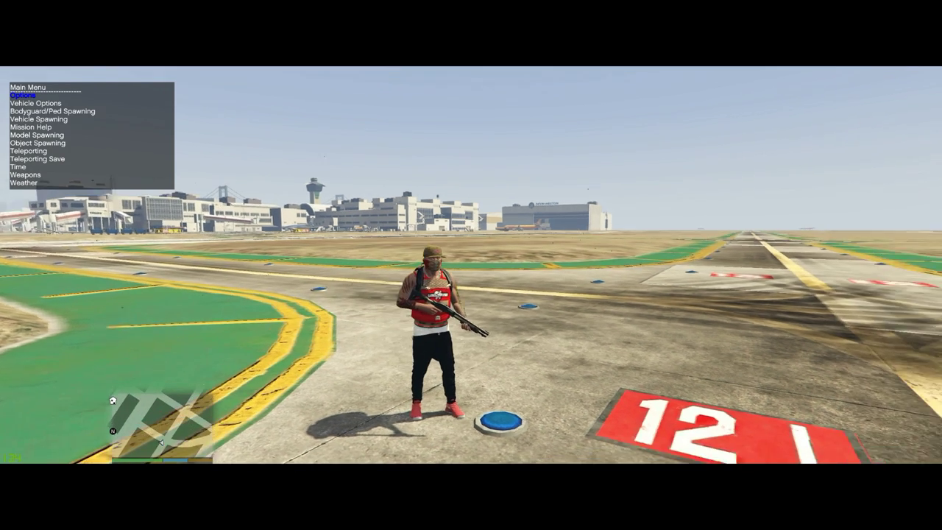
key(Down)
key(Down)
key(Down)
key(Down)
key(Down)
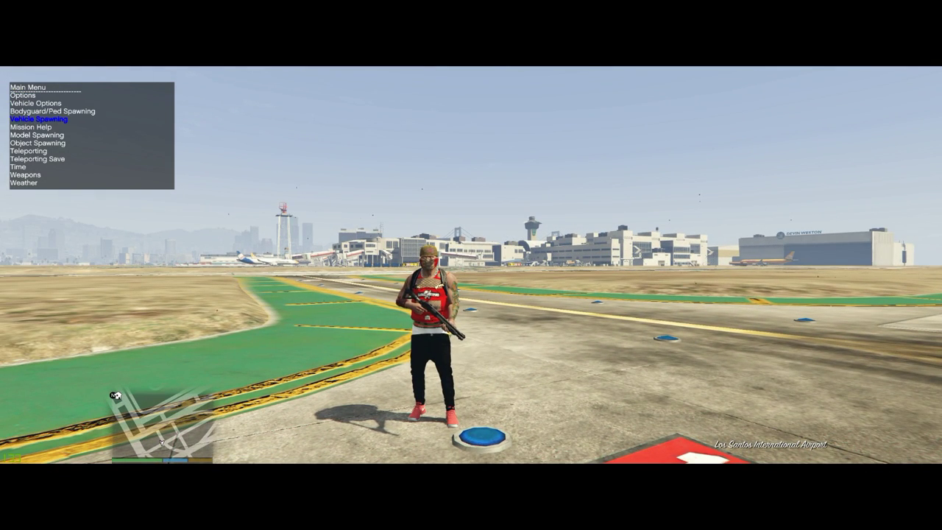
key(Return)
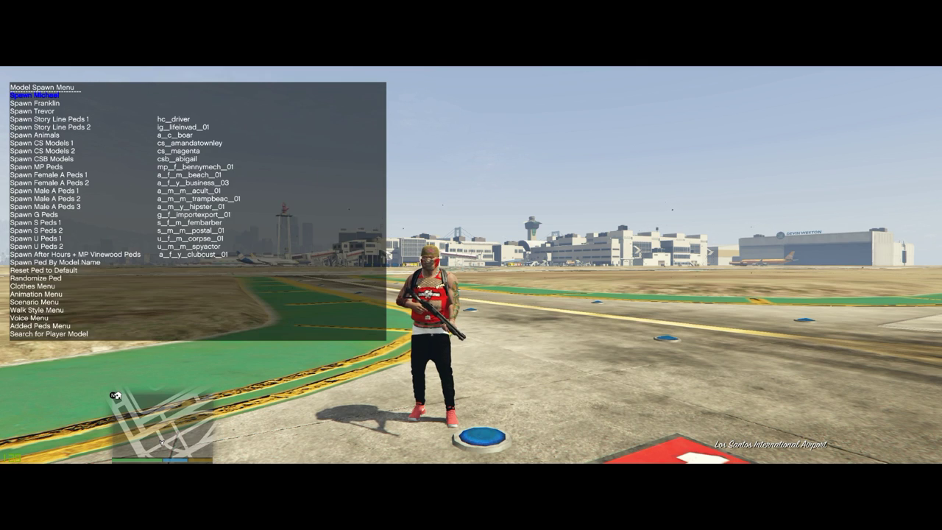
Enter the trainer's Clothes Menu for the current character
key(Up)
key(Up)
key(Up)
key(Up)
key(Up)
key(Up)
key(Up)
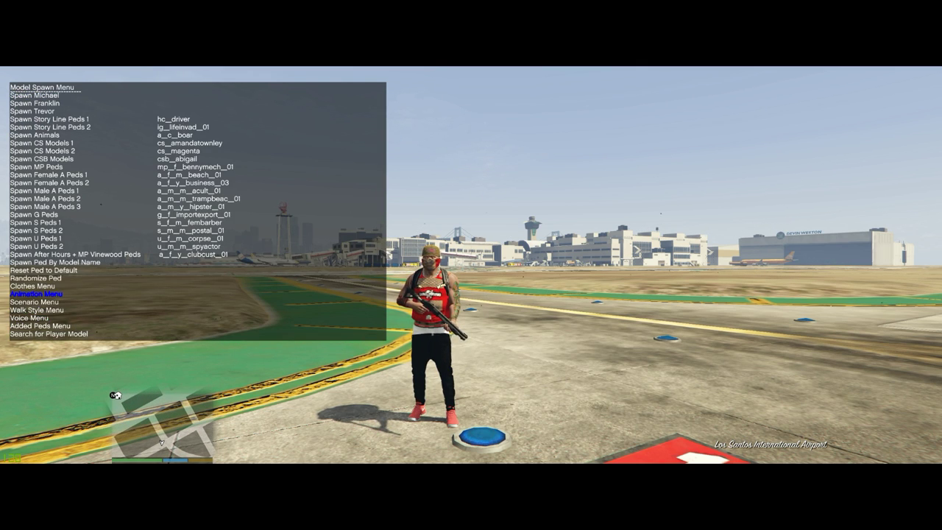
key(Return)
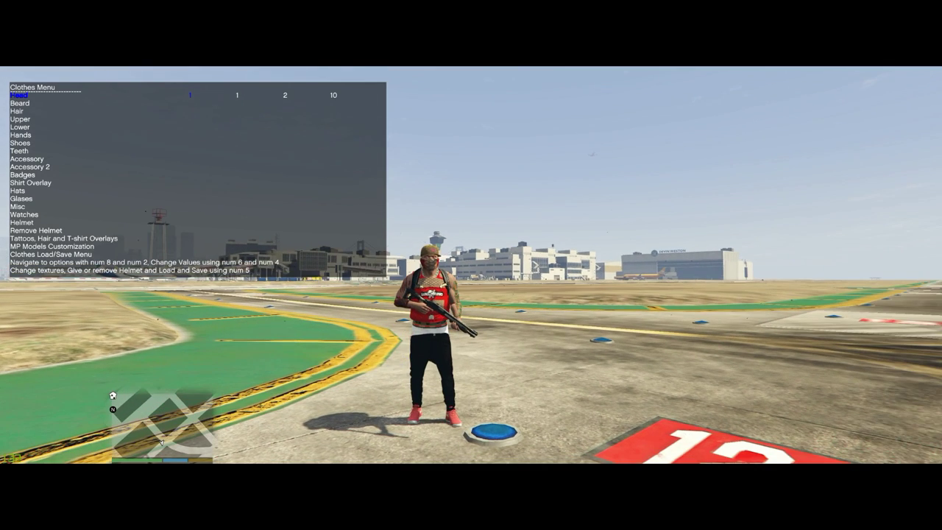
Set the character's Accessory to 13 in place of the red vest
key(Down)
key(Down)
key(Down)
key(Down)
key(Down)
key(Down)
key(Down)
key(Down)
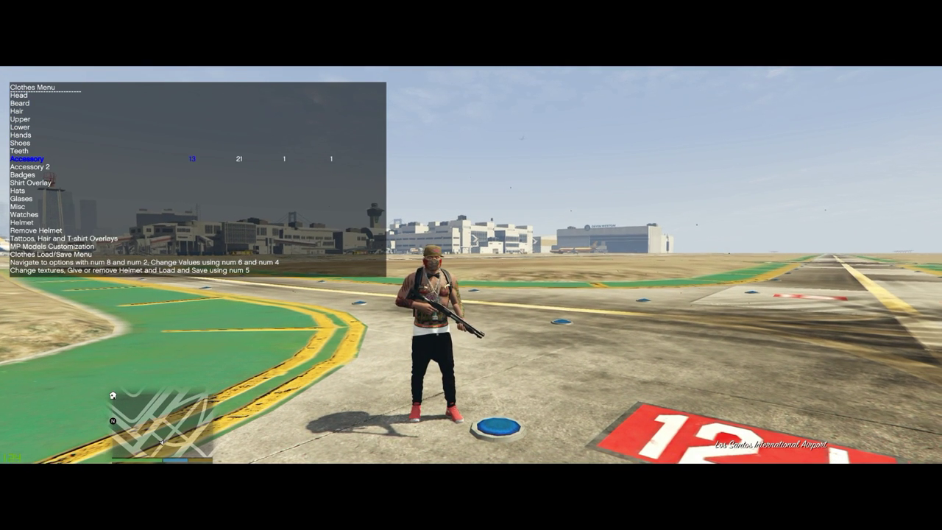
Set the character's Upper clothing to 5 to wear the custom shirt, and view it from the front
key(Up)
key(Up)
key(Up)
key(Up)
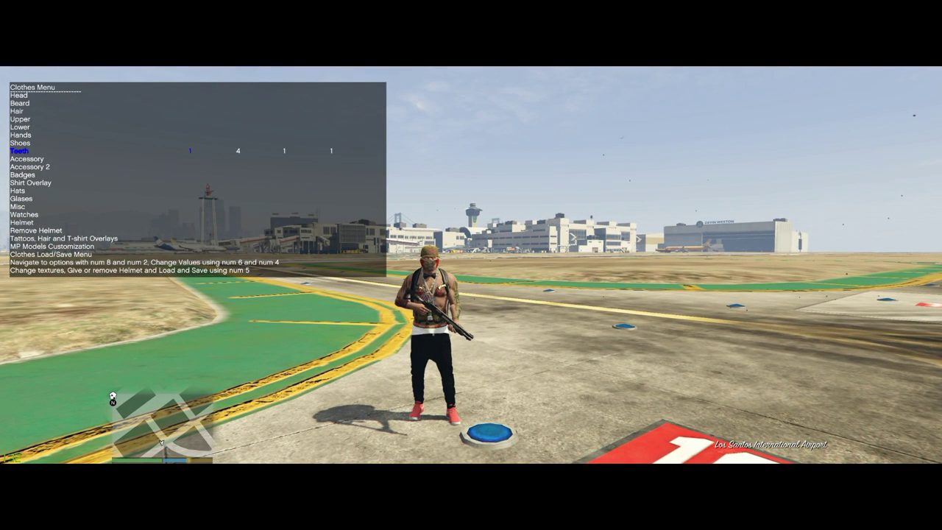
key(Up)
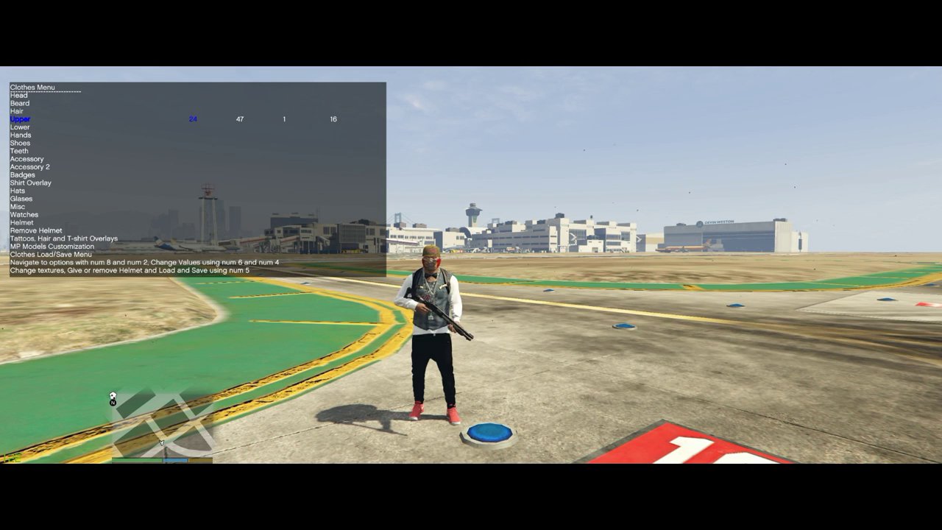
key(KP_4)
key(KP_4)
key(KP_4)
key(KP_4)
key(KP_4)
key(KP_4)
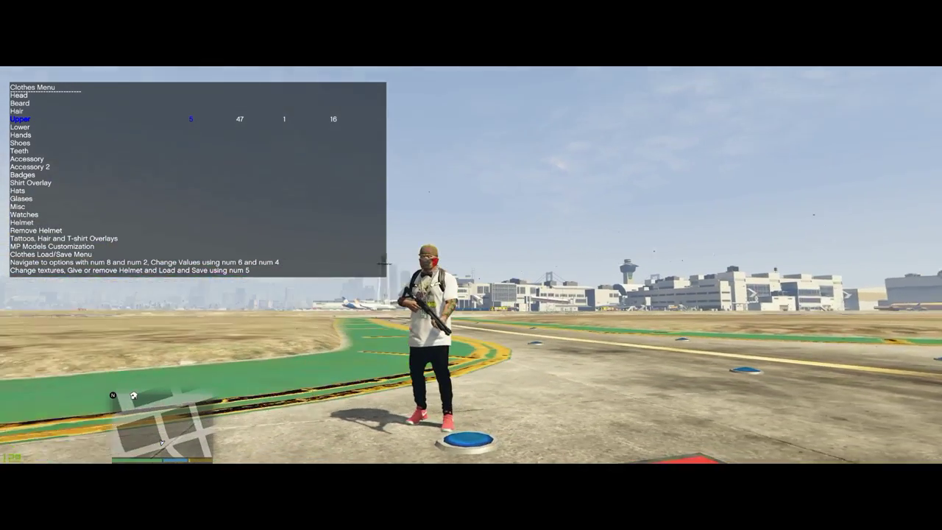
scroll(471, 265, down, 1)
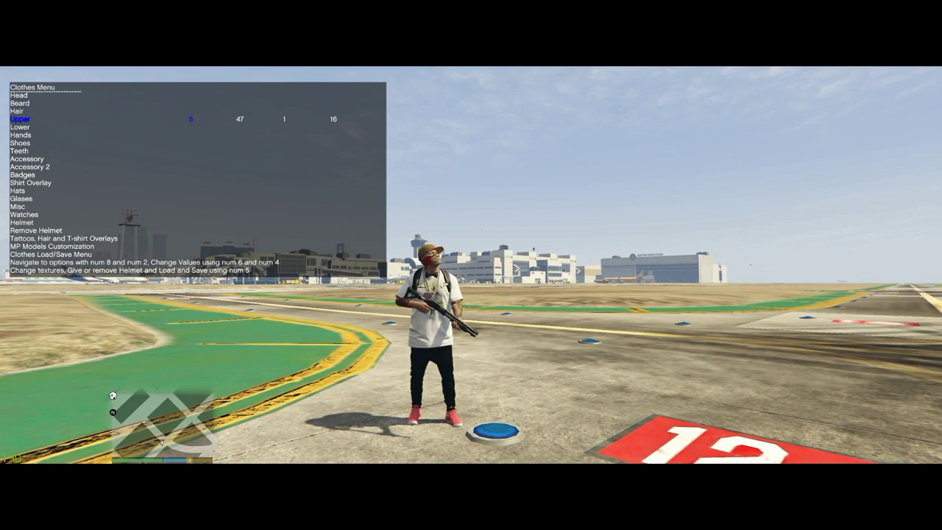
Go through the clothing slots below Upper, down to Misc, to check the character's other items
key(KP_2)
key(KP_2)
key(KP_2)
key(KP_2)
key(KP_2)
key(KP_2)
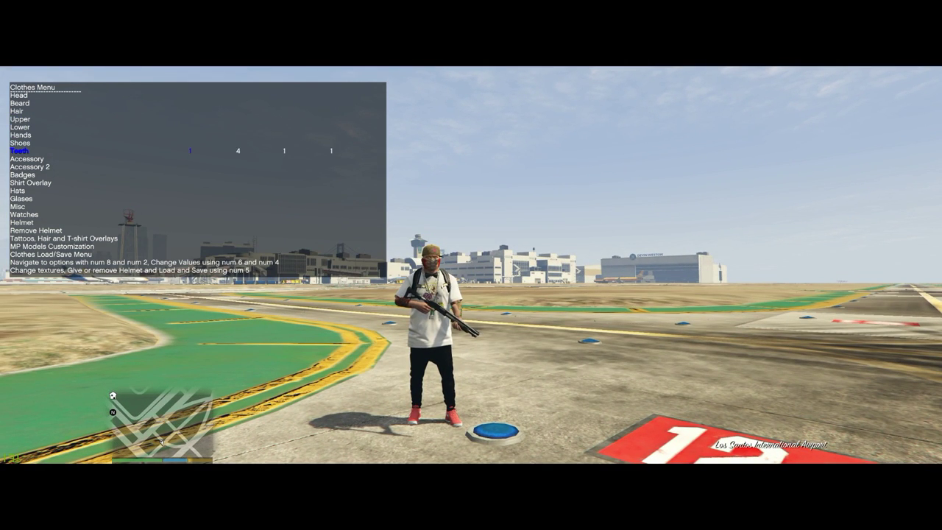
key(KP_2)
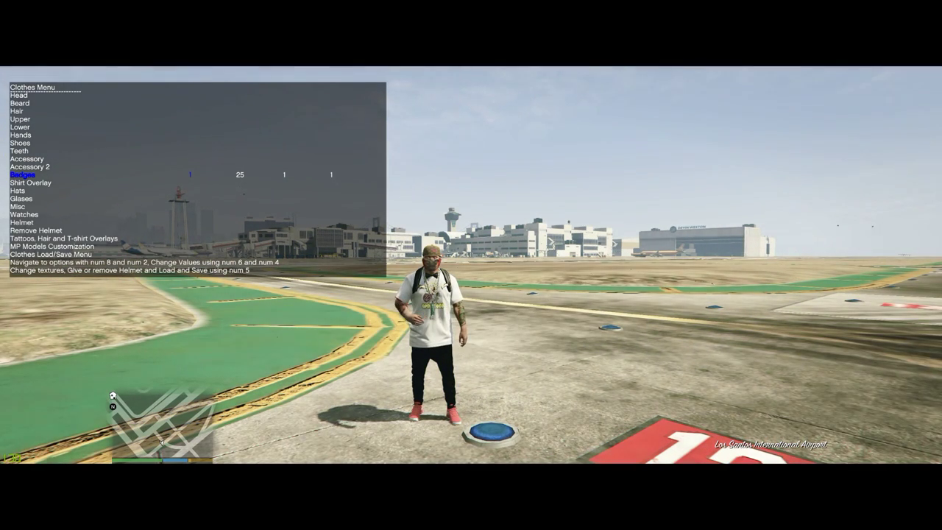
key(KP_2)
key(KP_2)
key(KP_2)
key(KP_2)
key(KP_2)
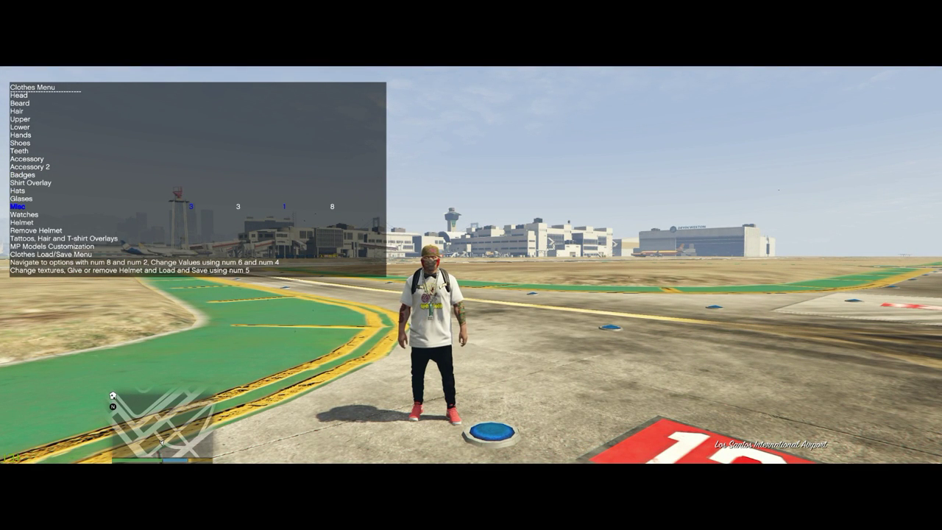
Set the character's Shirt Overlay to 1 and close the trainer menus
key(KP_8)
key(KP_8)
key(KP_8)
key(KP_8)
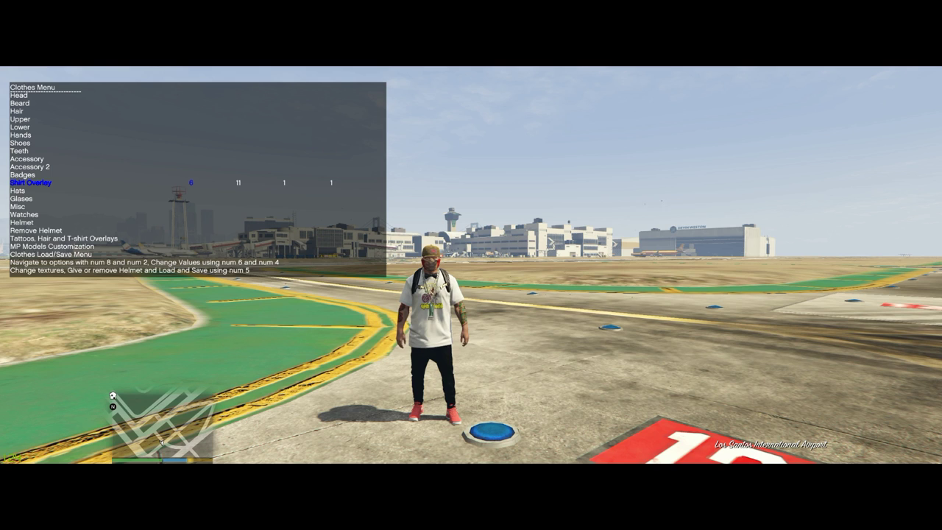
key(KP_4)
key(KP_4)
key(KP_4)
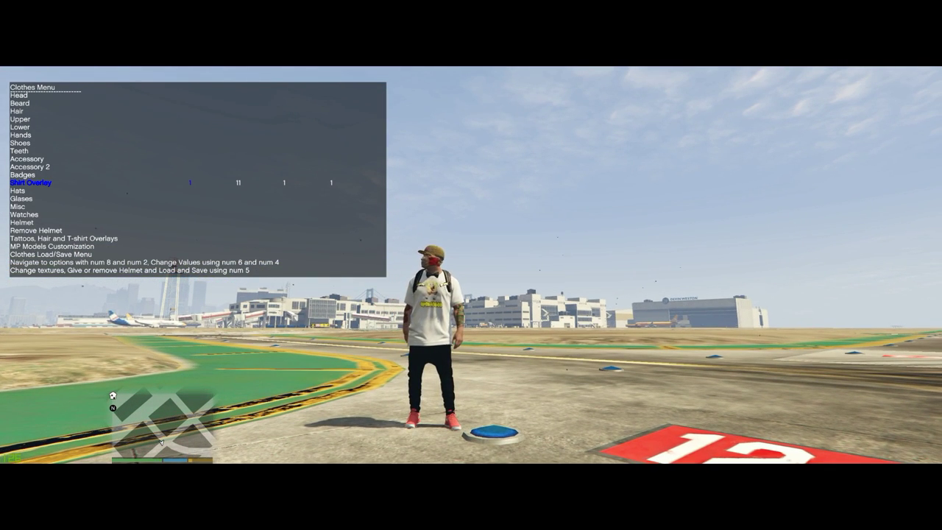
key(KP_0)
key(KP_0)
key(KP_0)
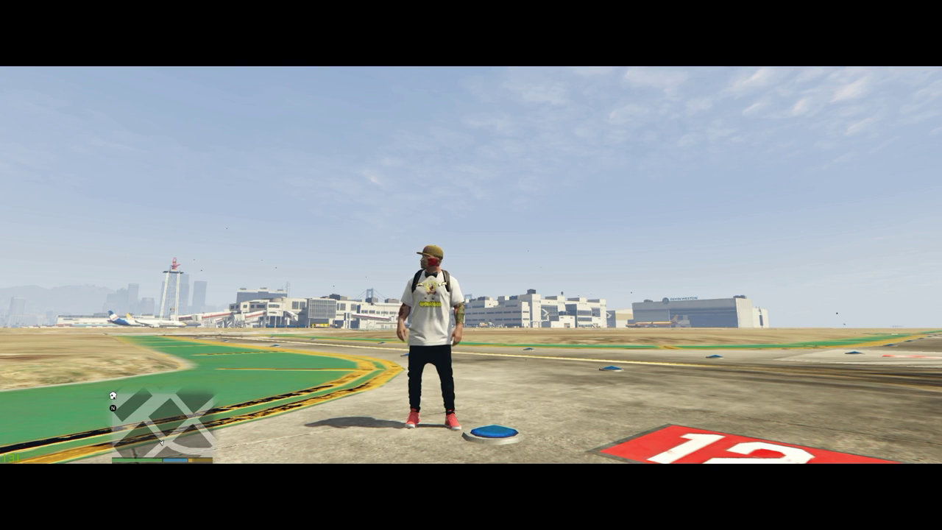